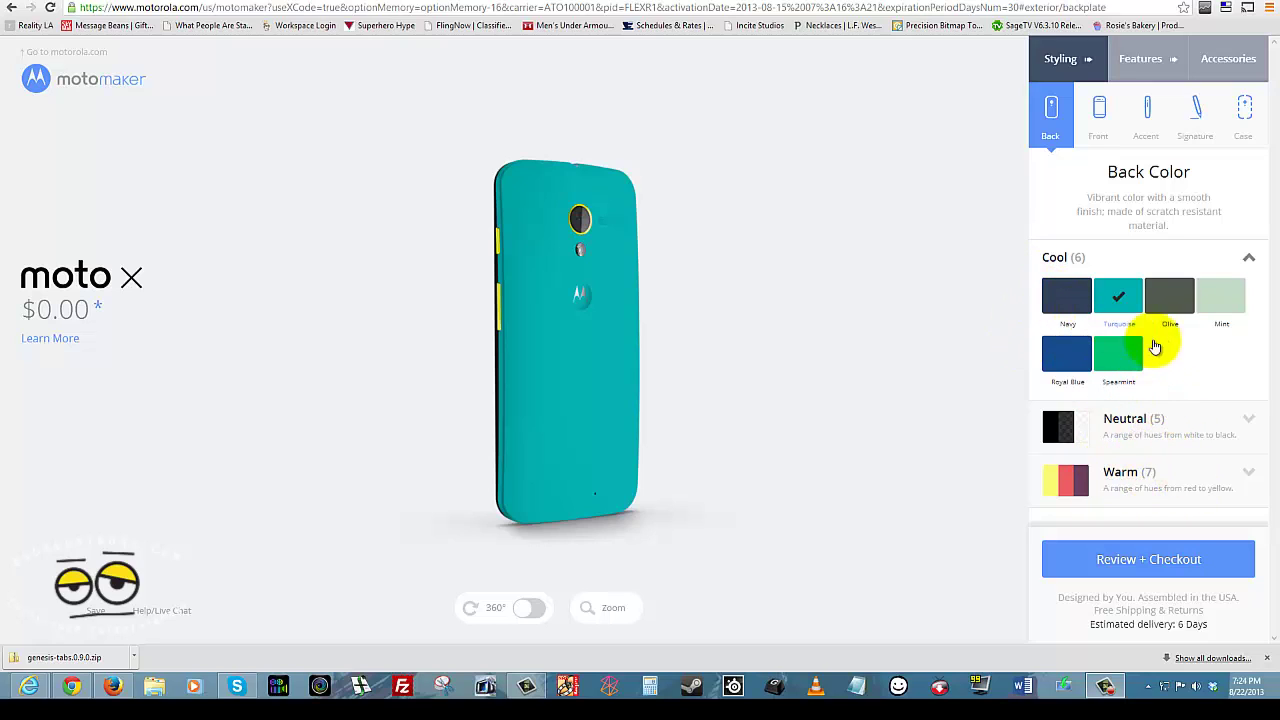
# - Compare Royal Blue, Spearmint and Woven Black backs on the Moto X
pyautogui.click(1068, 362)
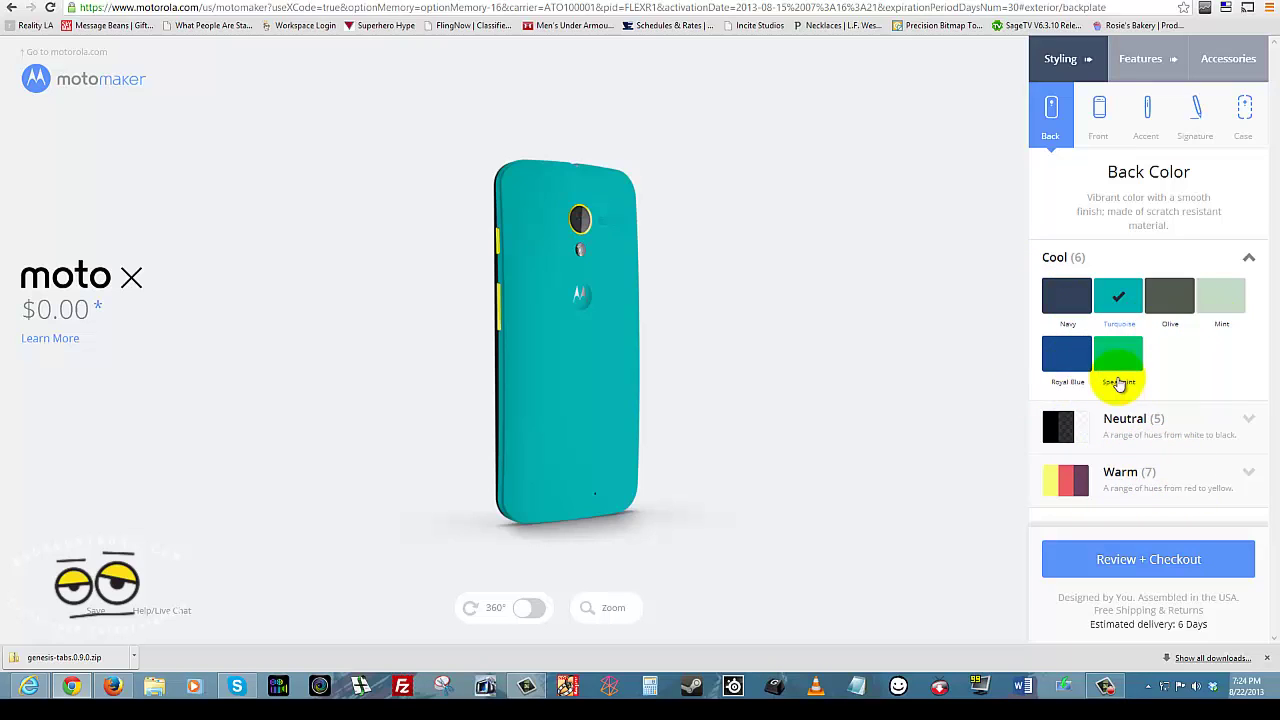
pyautogui.click(1130, 366)
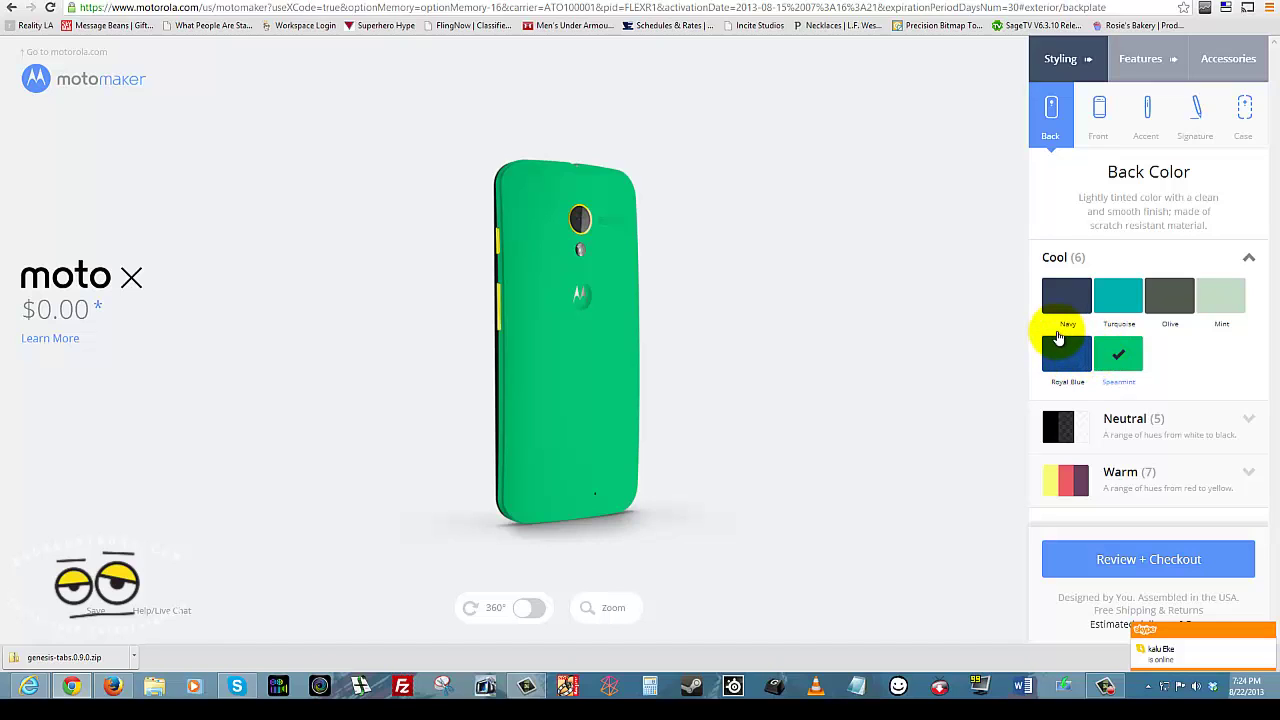
pyautogui.click(1172, 425)
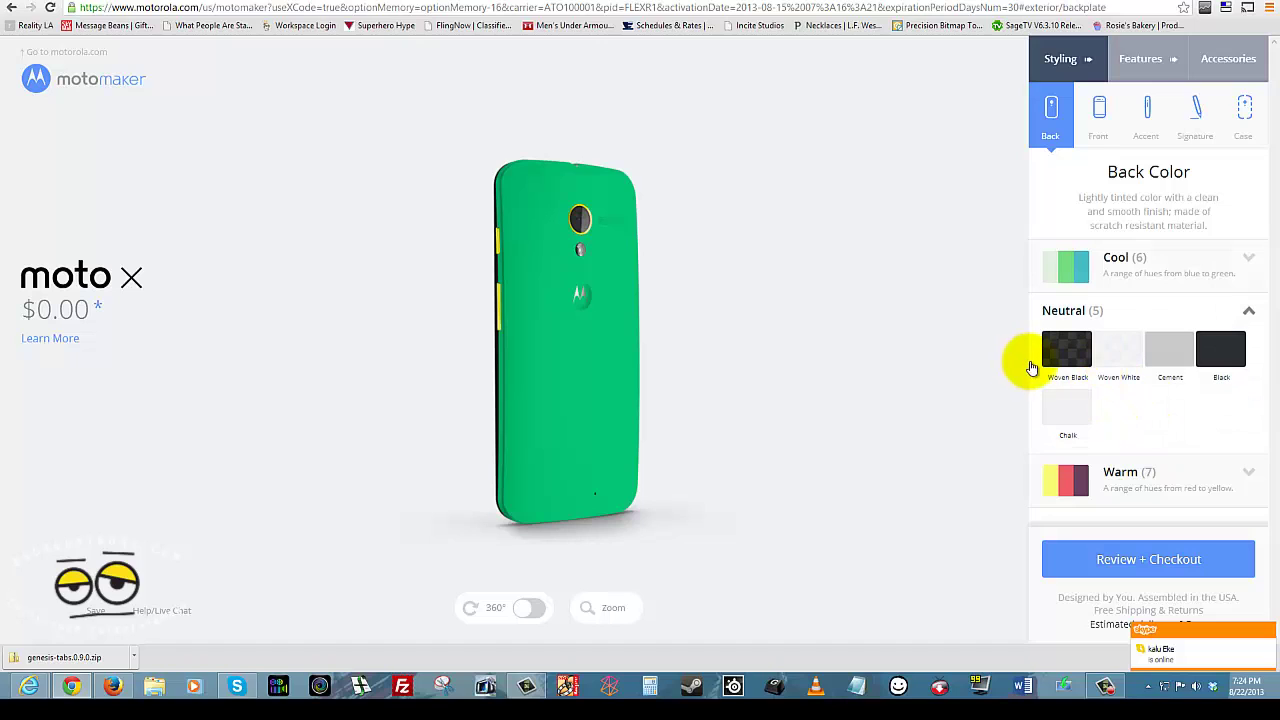
pyautogui.click(1086, 365)
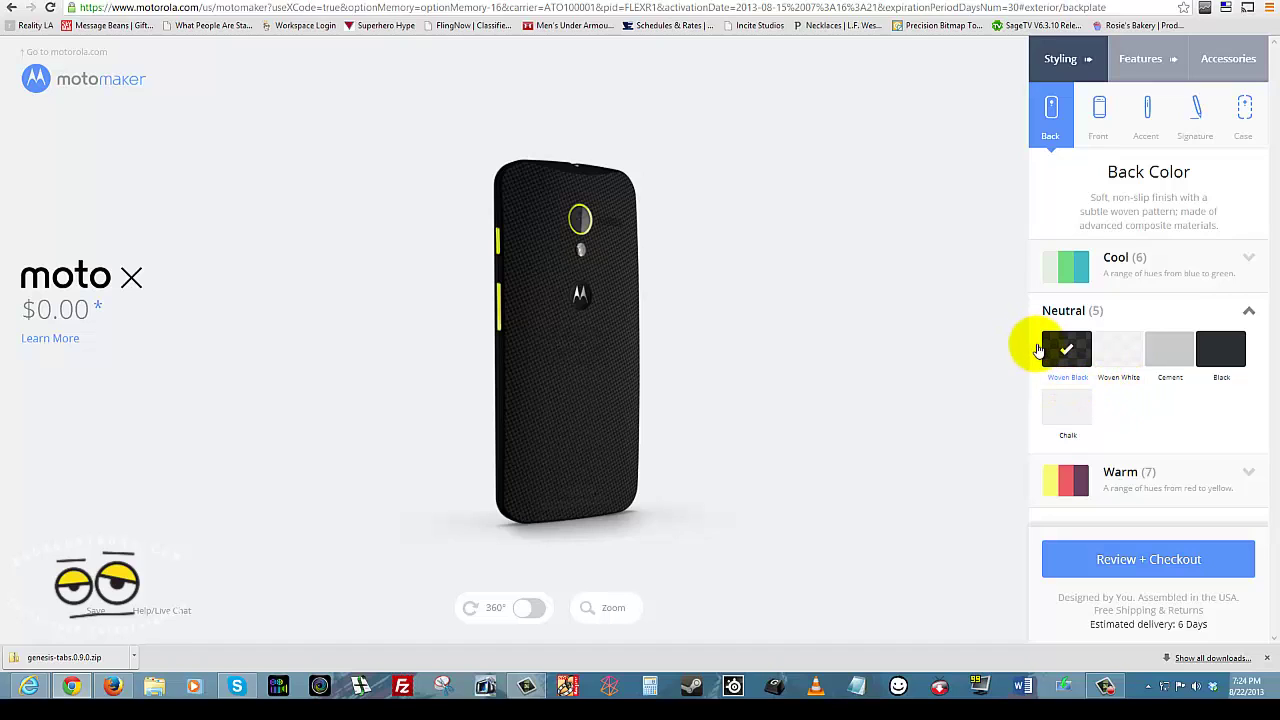
# - Try Black and Chalk backs, settle on light grey Cement, and show warm colours
pyautogui.click(1207, 360)
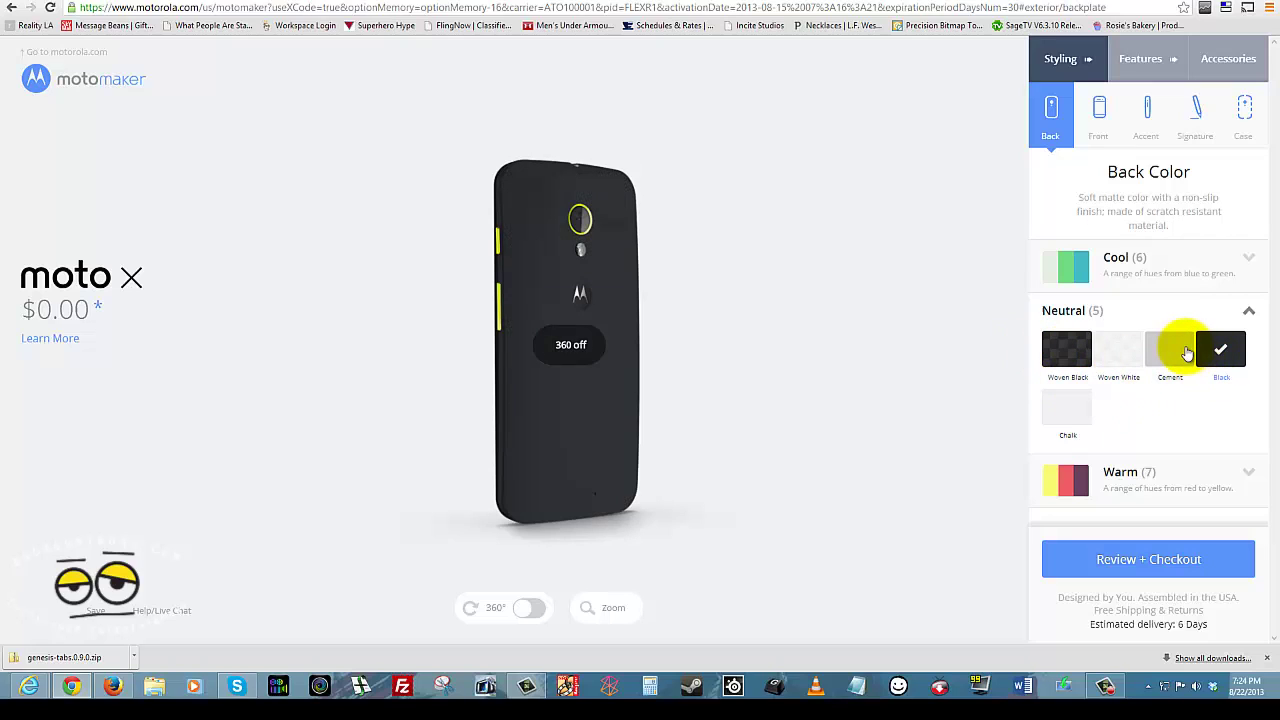
pyautogui.click(1062, 422)
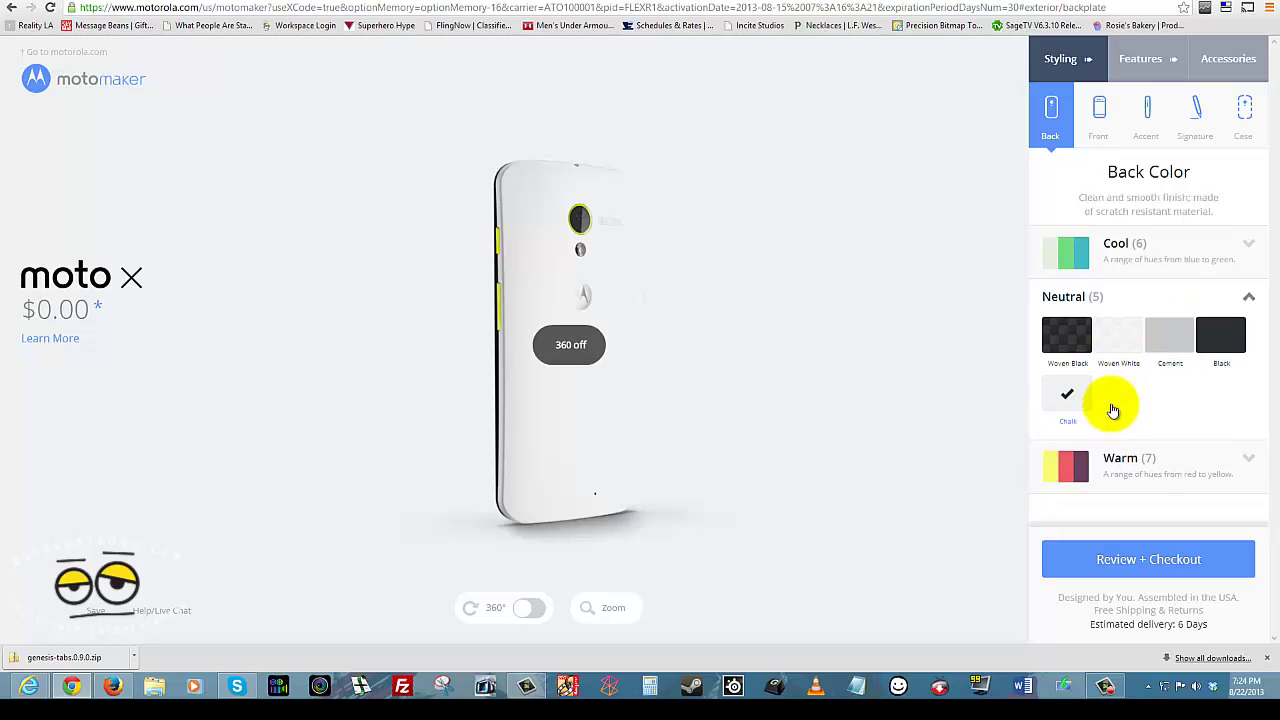
pyautogui.click(1185, 362)
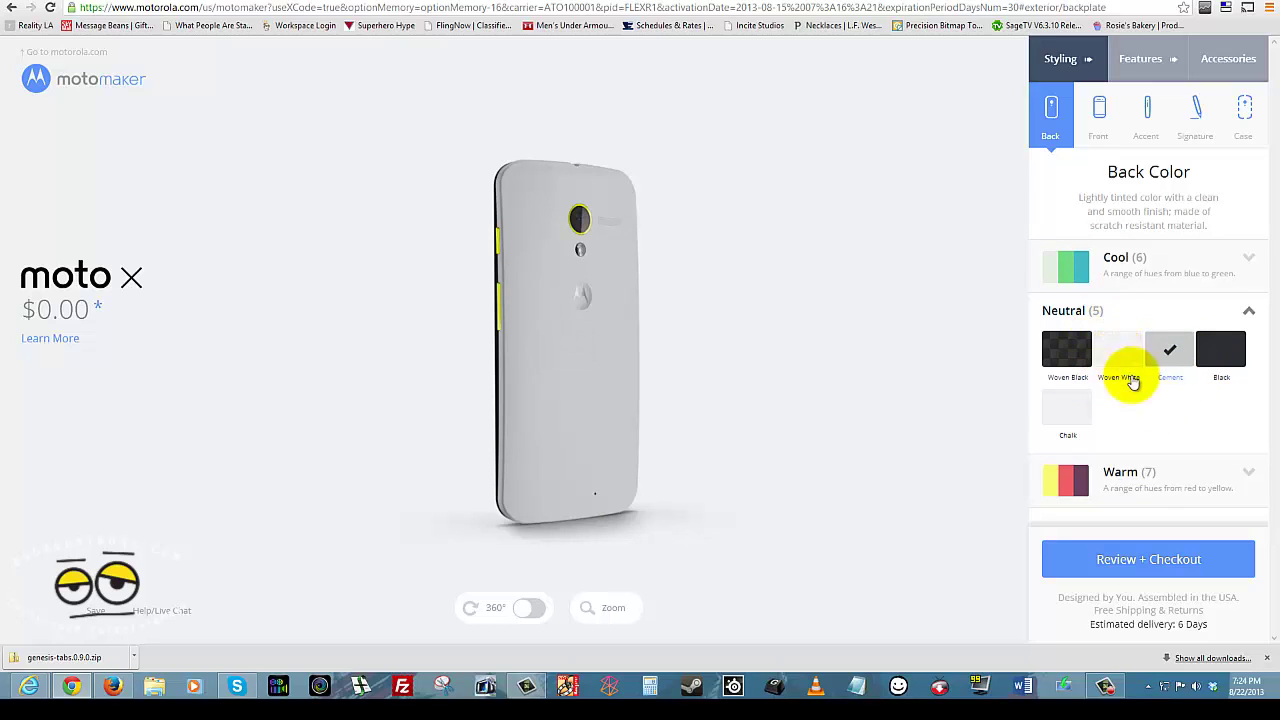
pyautogui.moveTo(1196, 472); pyautogui.dragTo(1210, 487)
pyautogui.click(1210, 487)
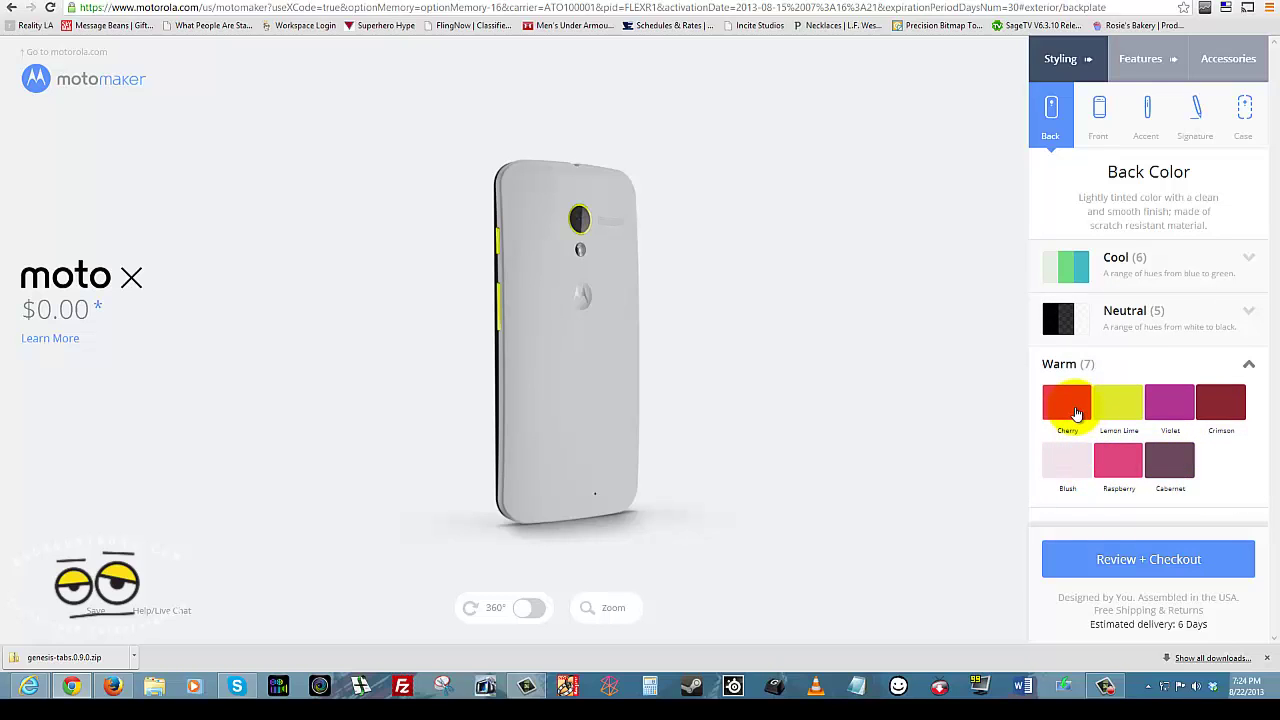
# - Try Cherry, Lemon Lime, Crimson, Blush and Cabernet backs, then set the back to Raspberry
pyautogui.click(1077, 413)
pyautogui.click(1120, 418)
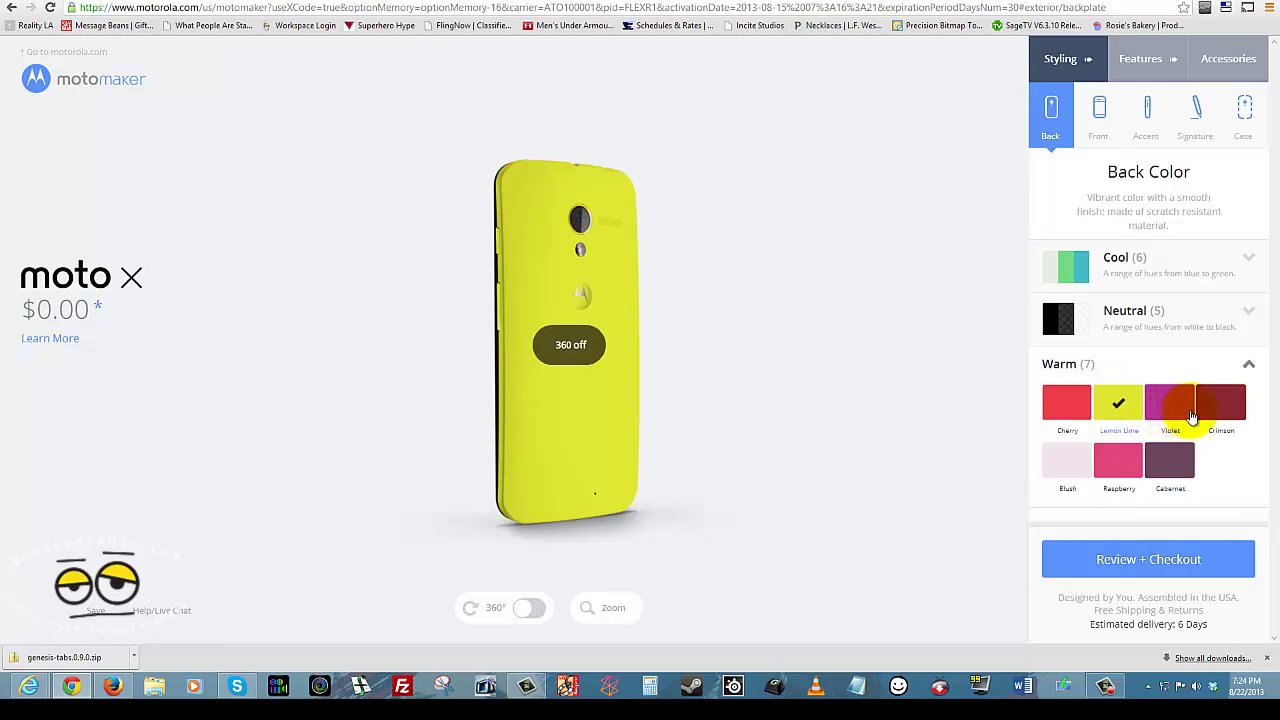
pyautogui.click(1192, 416)
pyautogui.click(1066, 463)
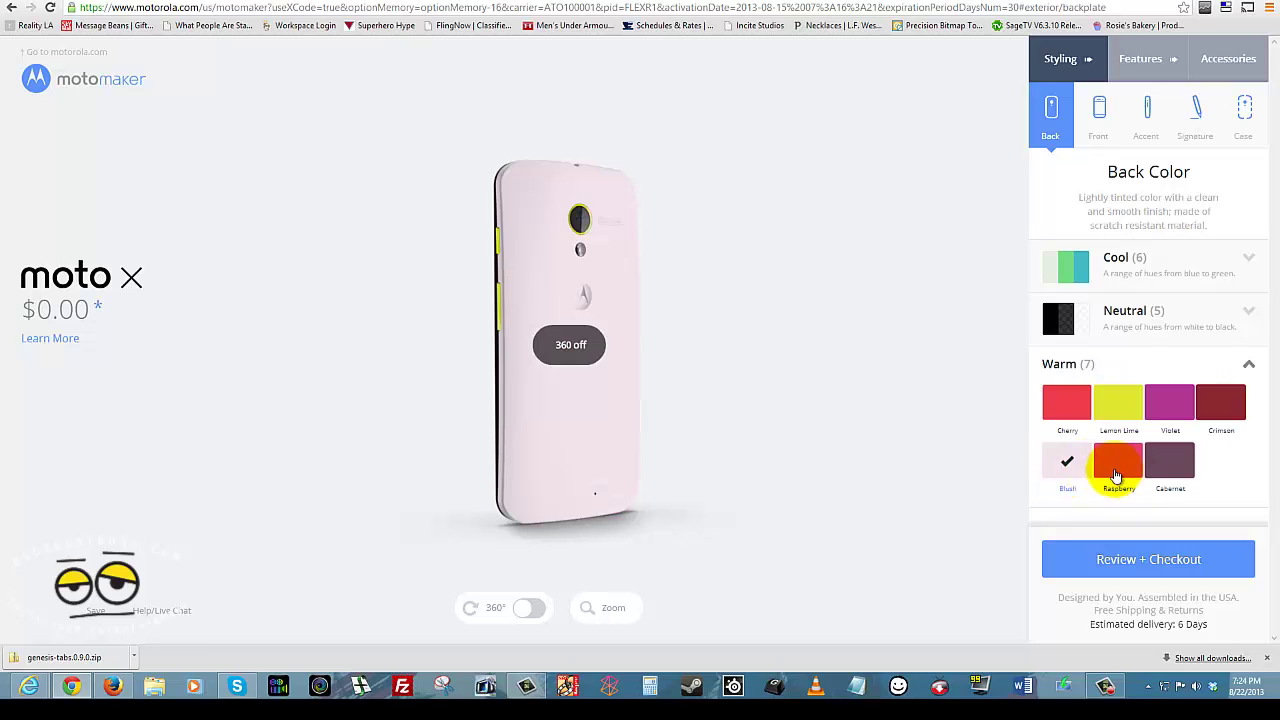
pyautogui.click(1115, 470)
pyautogui.click(1180, 468)
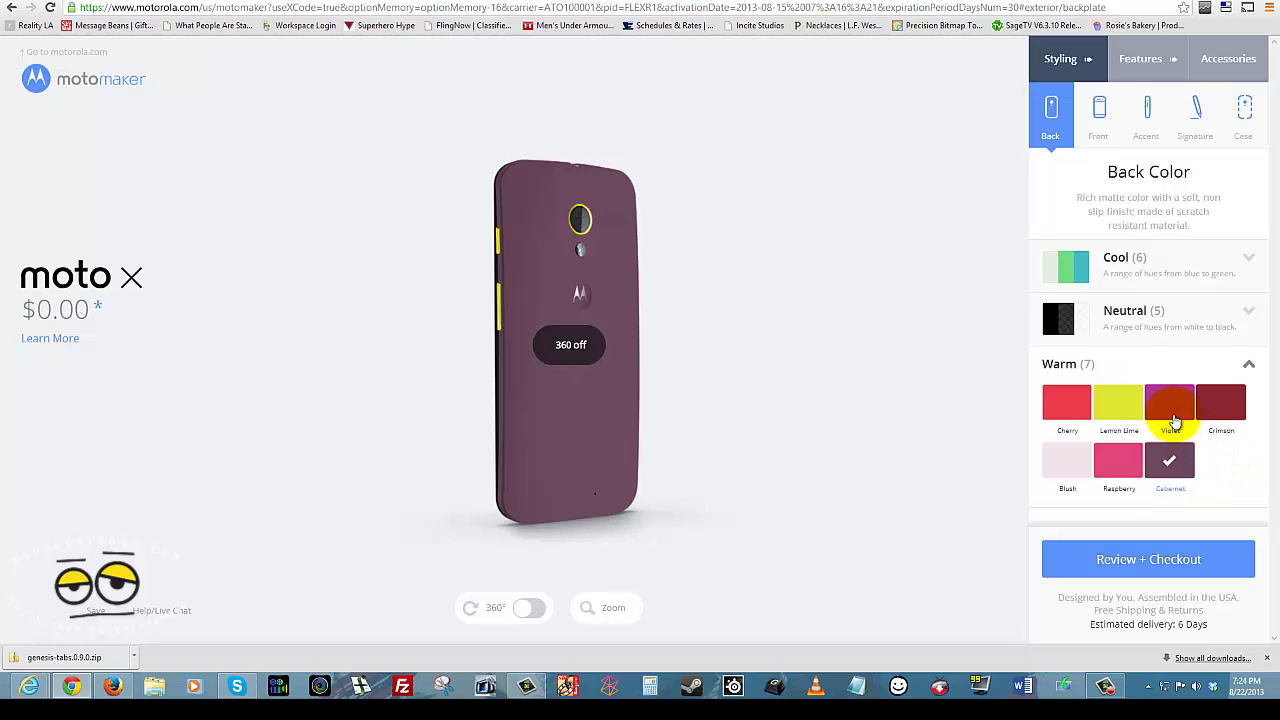
pyautogui.click(1120, 470)
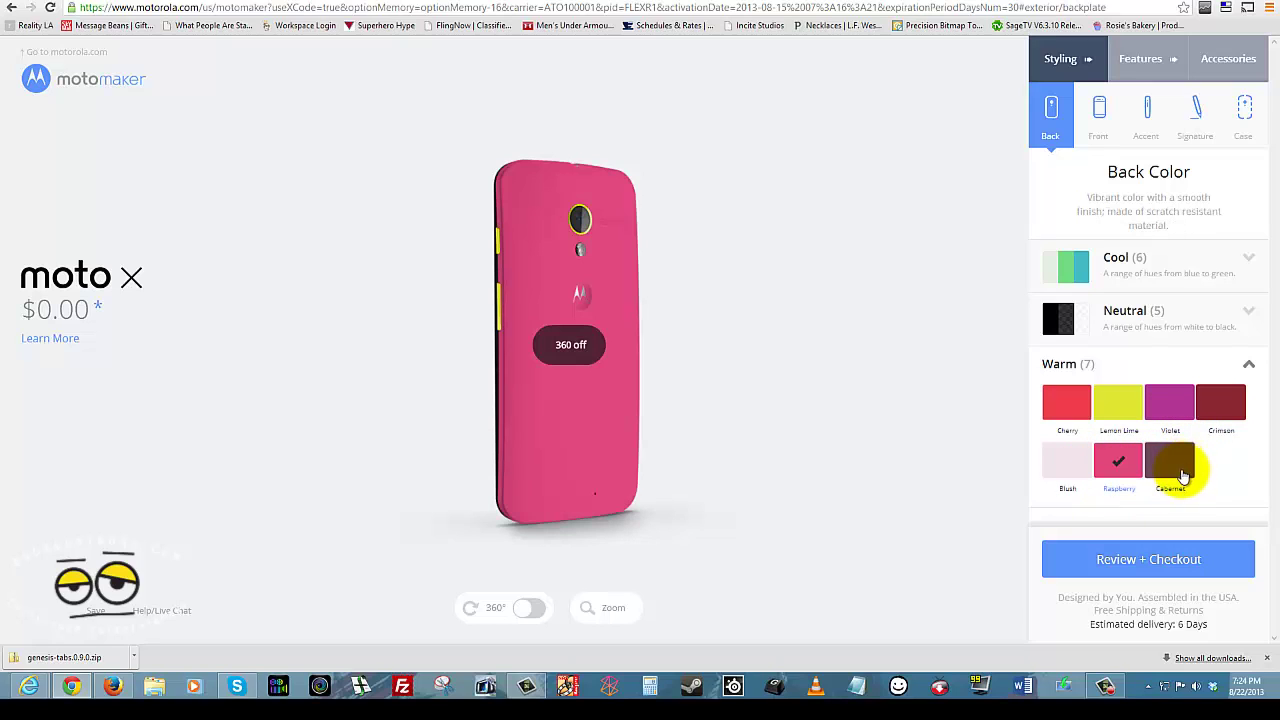
pyautogui.click(1108, 116)
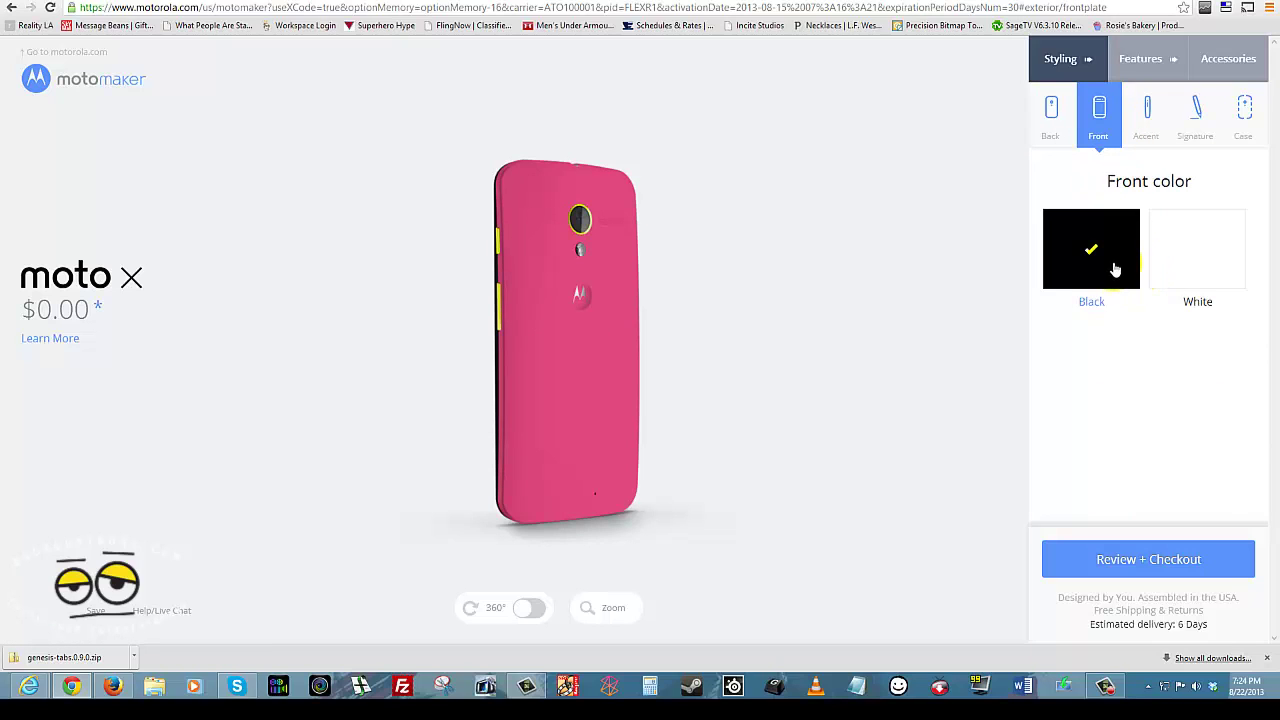
# - Make the phone's front White and preview Metallic Blue accents
pyautogui.click(1208, 316)
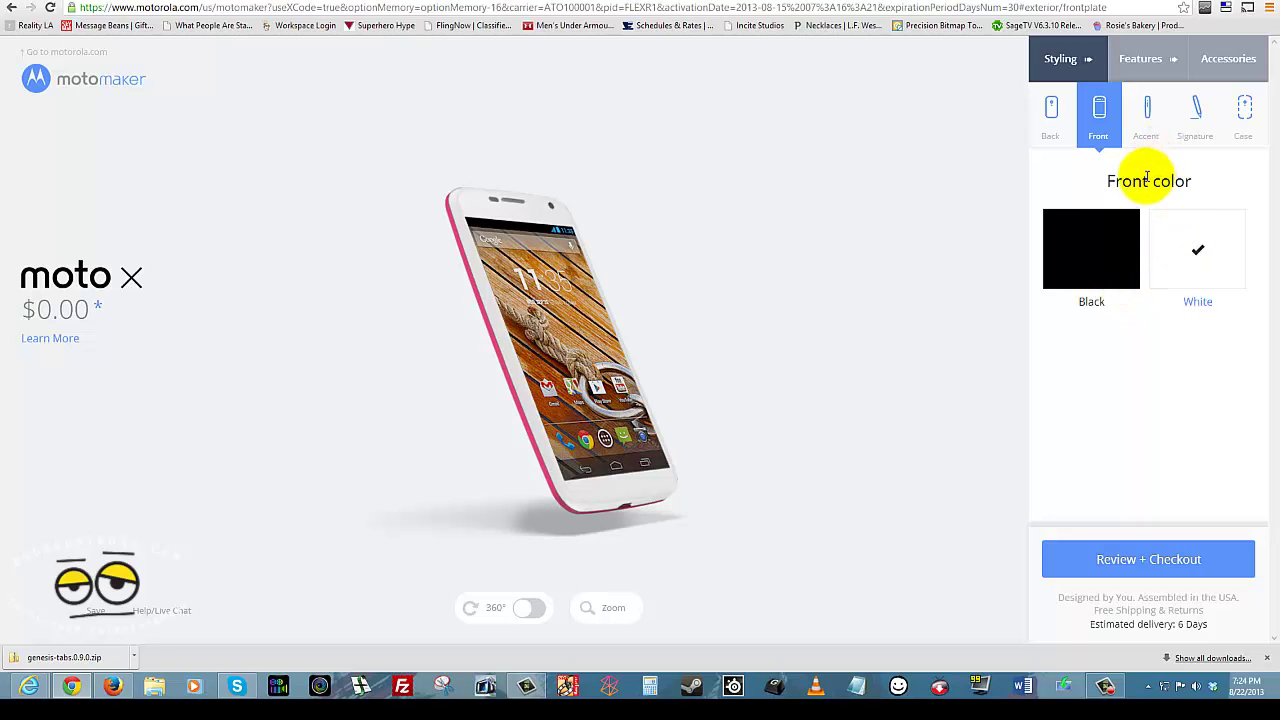
pyautogui.click(1148, 134)
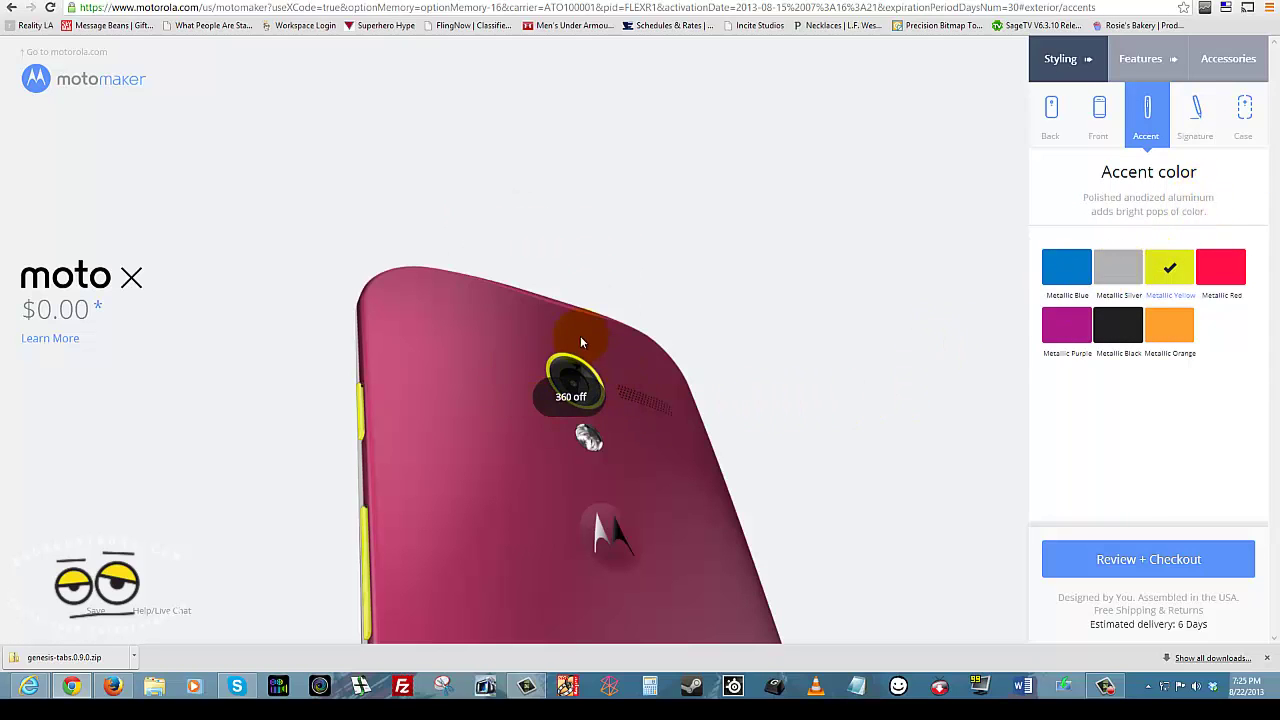
pyautogui.click(1065, 275)
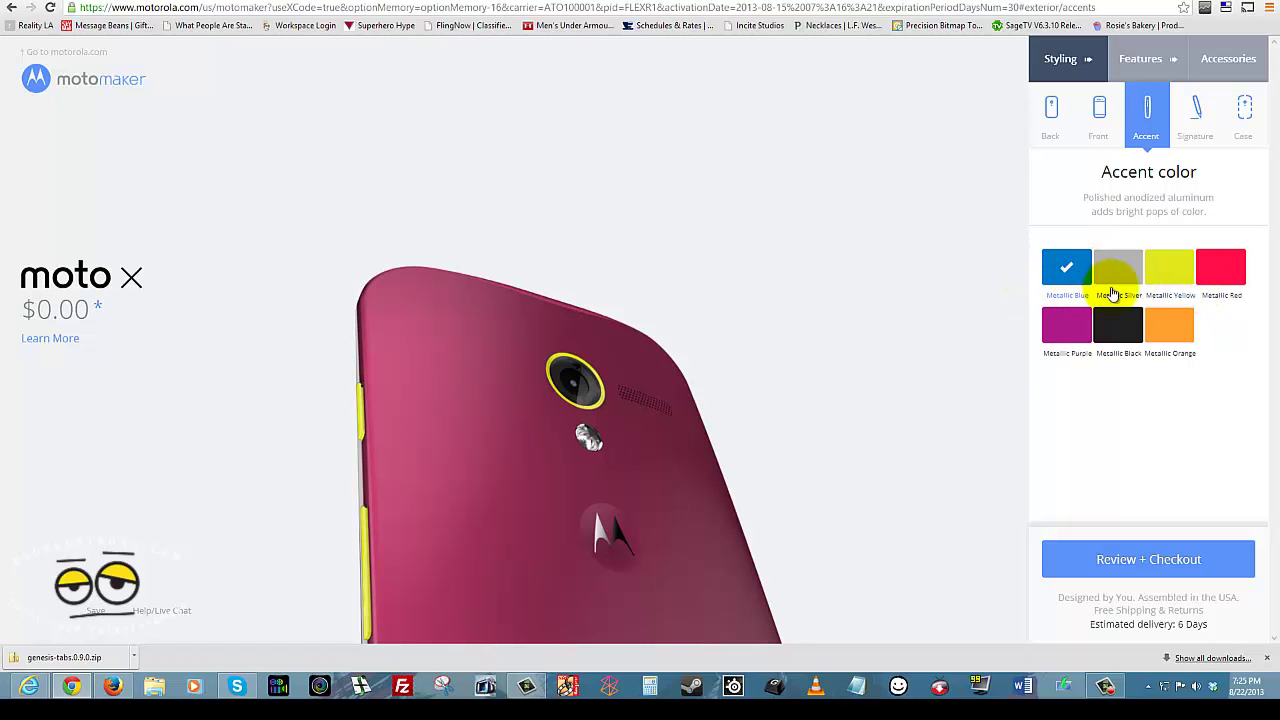
# - Compare Silver, Purple, Black, Orange and Red accents, settling on Metallic Orange
pyautogui.click(1117, 280)
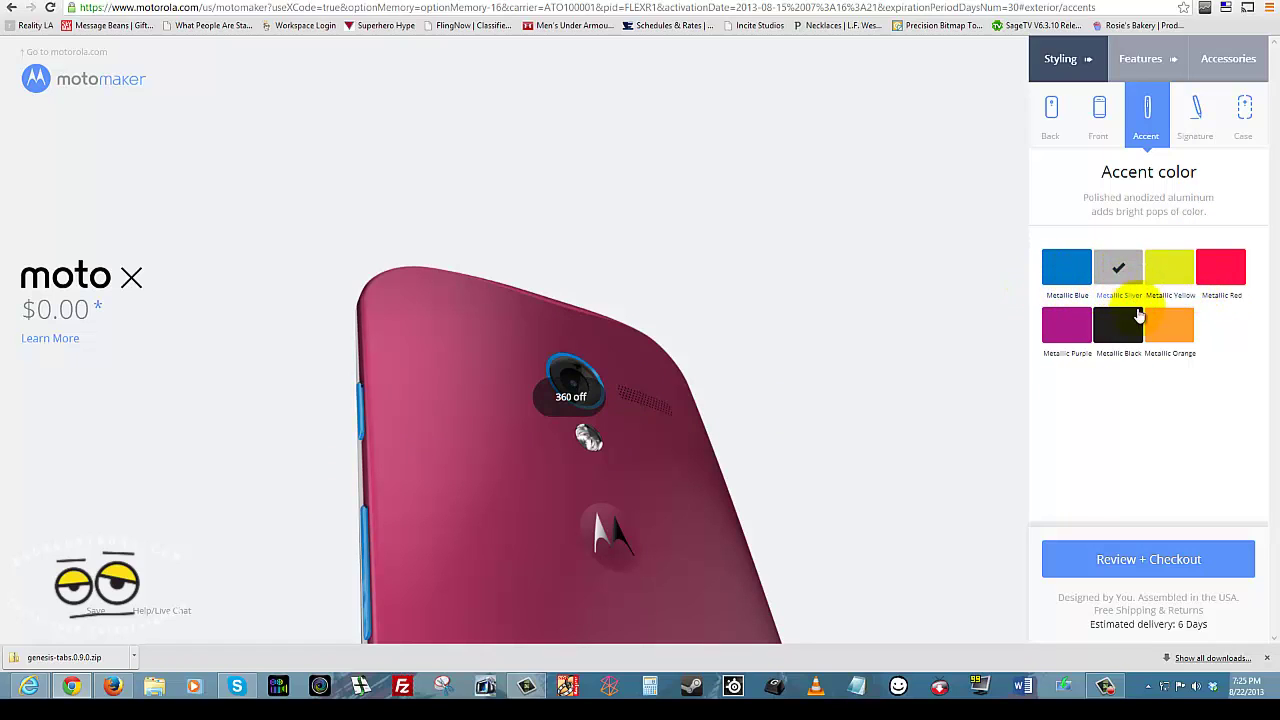
pyautogui.click(1066, 330)
pyautogui.click(1133, 335)
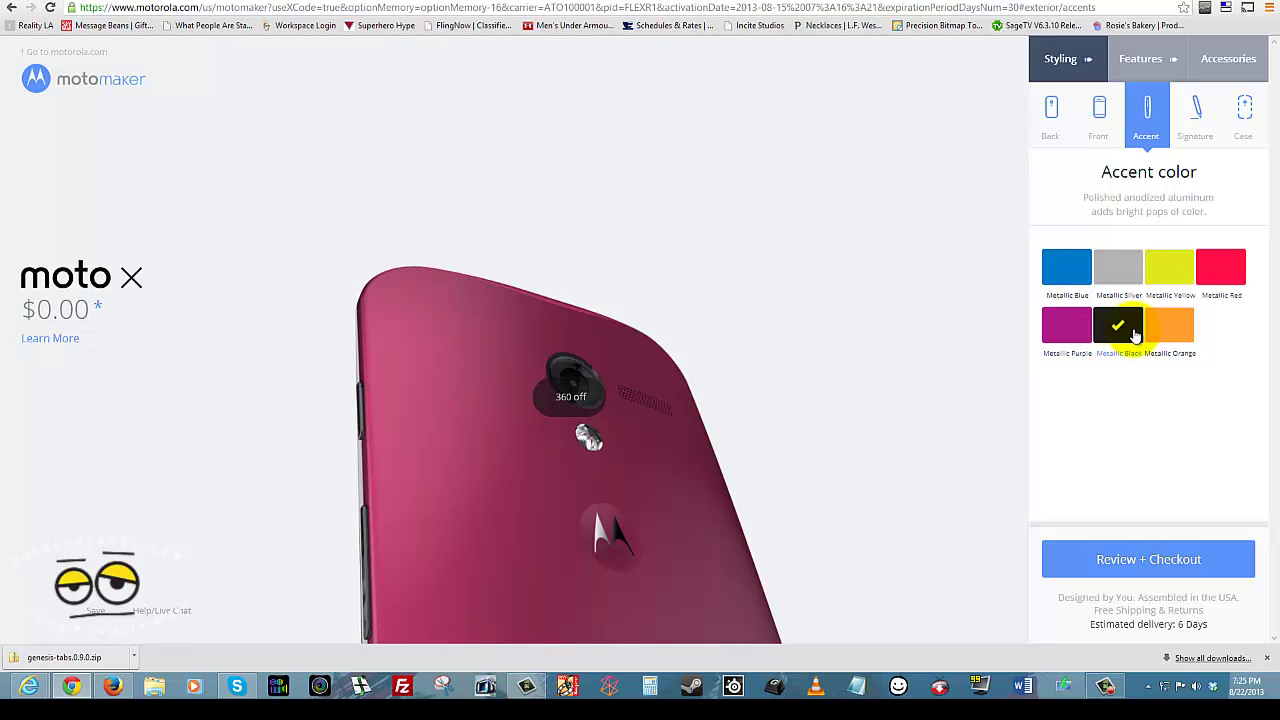
pyautogui.click(1170, 328)
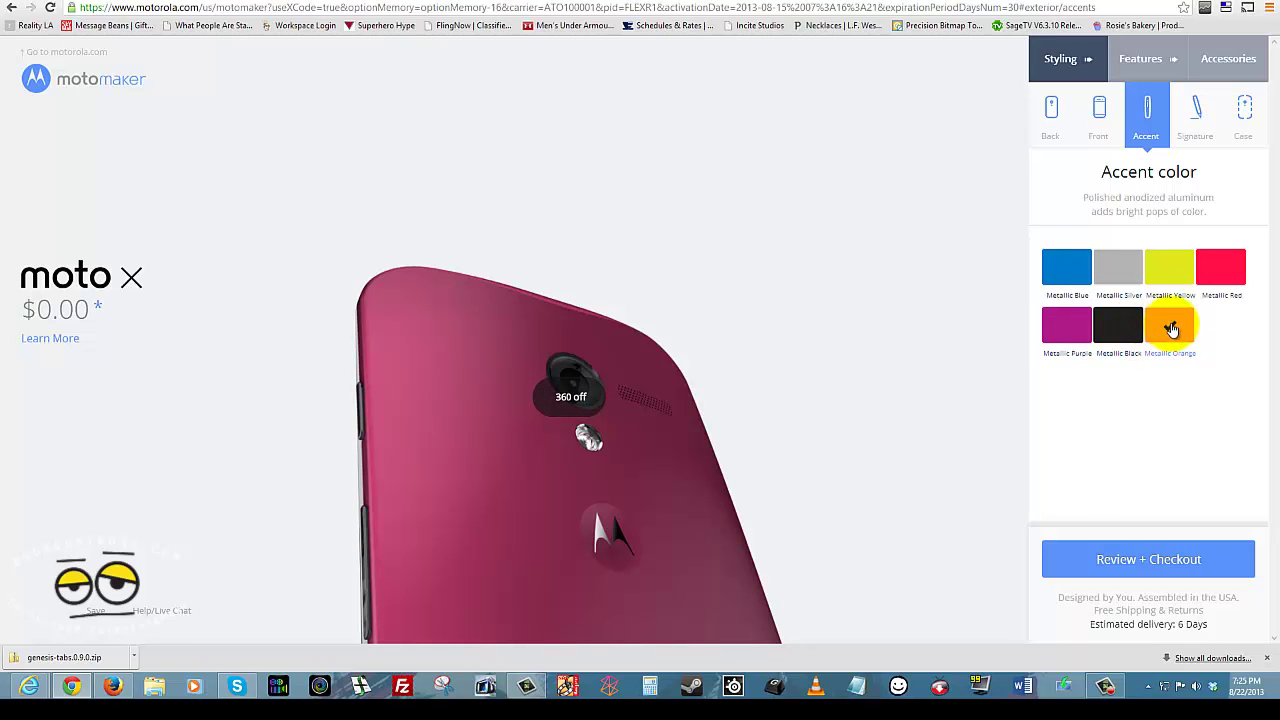
pyautogui.click(1219, 272)
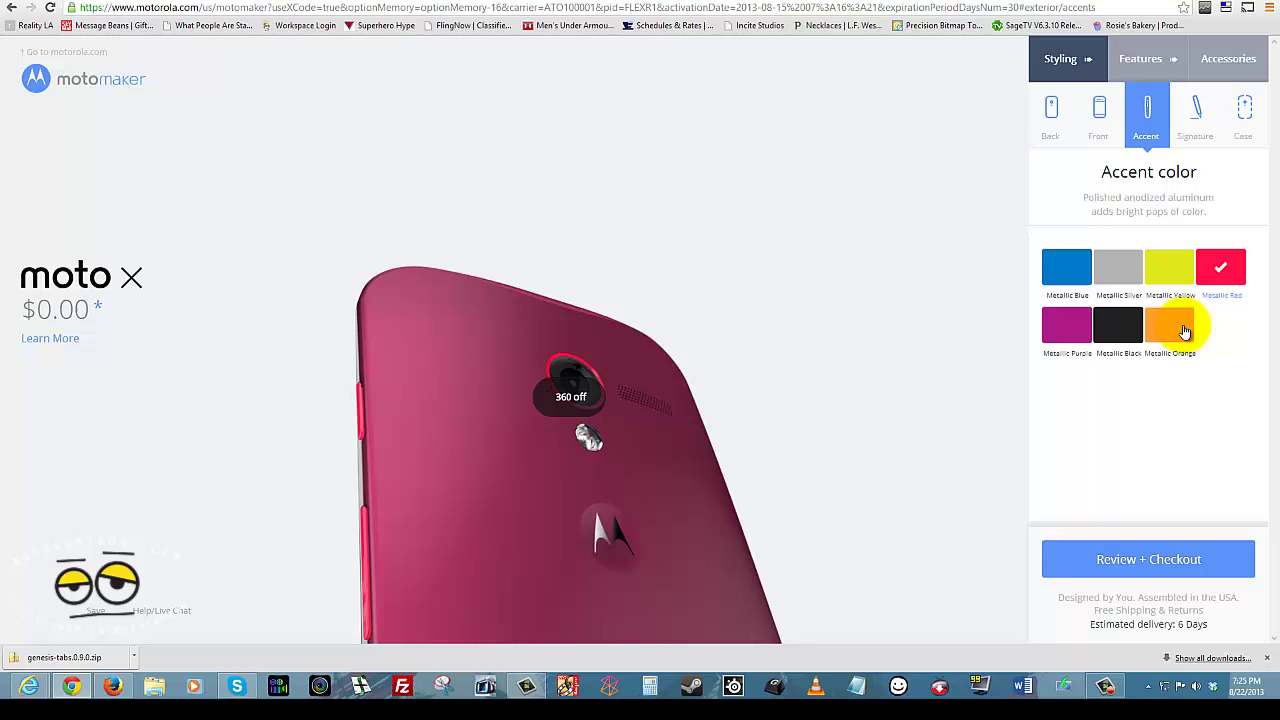
pyautogui.click(1185, 325)
pyautogui.click(1195, 118)
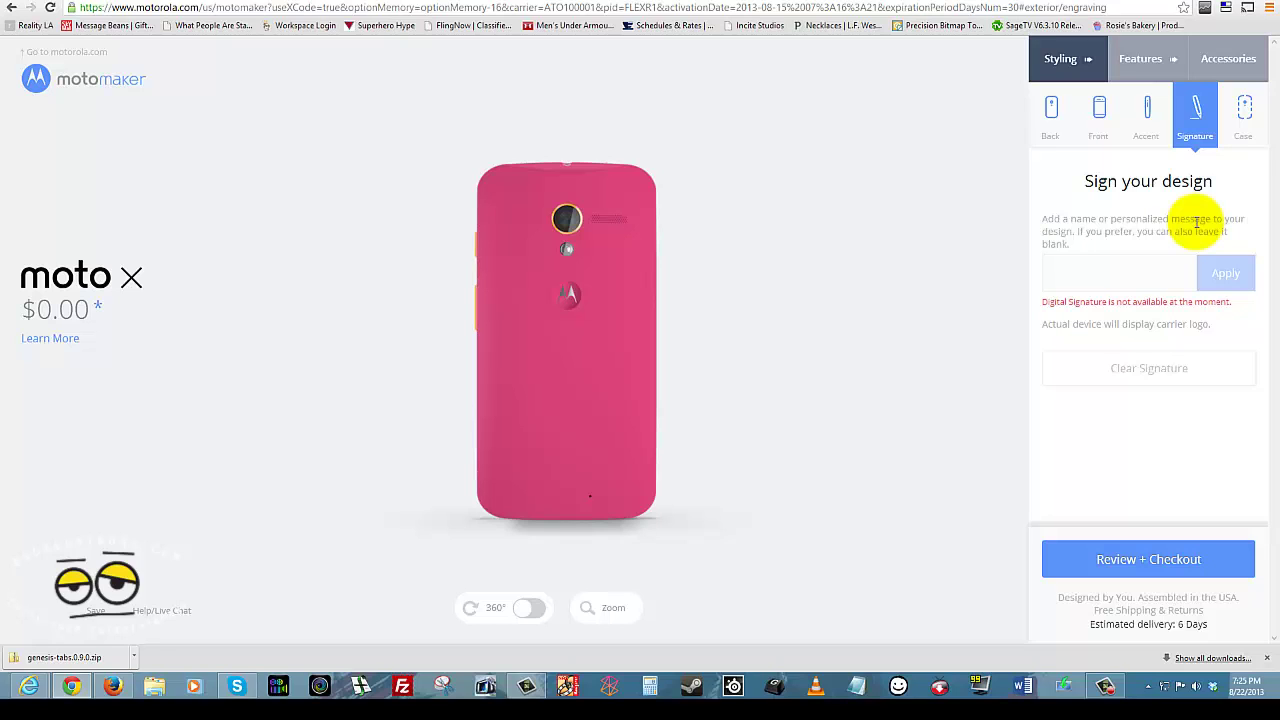
# - Review the Snap Case by Incase details, then continue to Features with 16 GB memory
pyautogui.click(1245, 106)
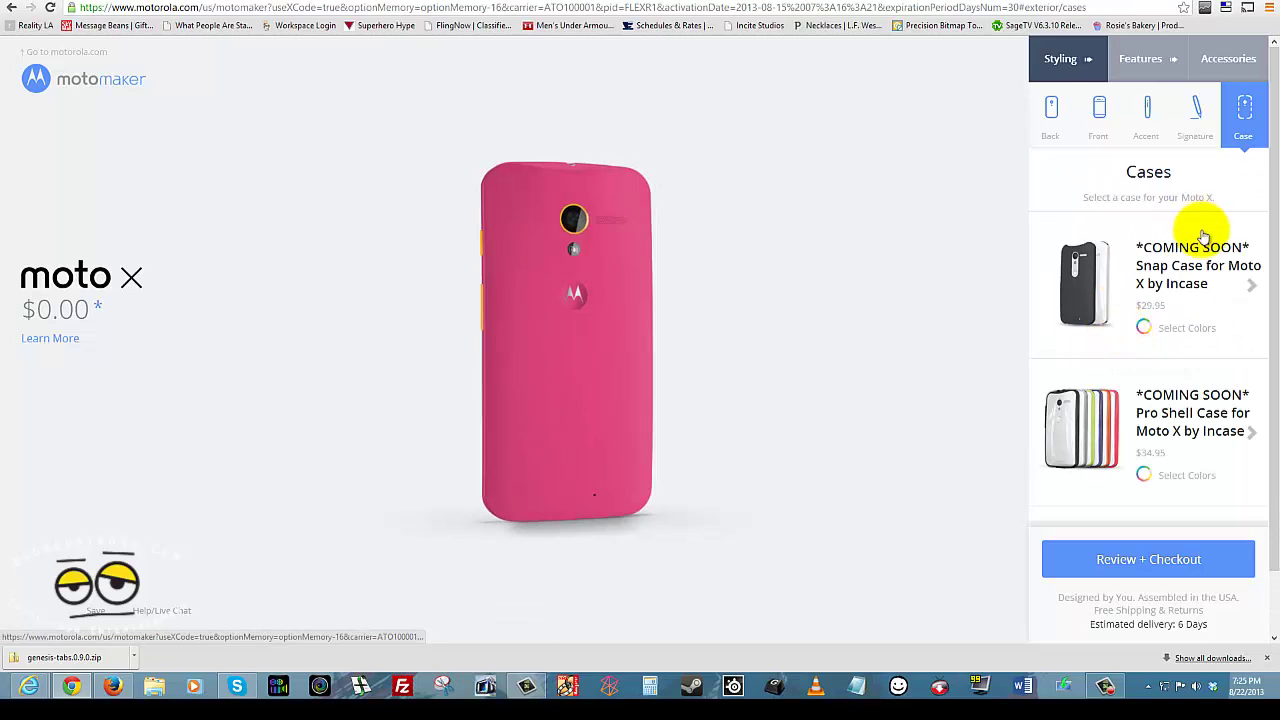
pyautogui.click(1157, 300)
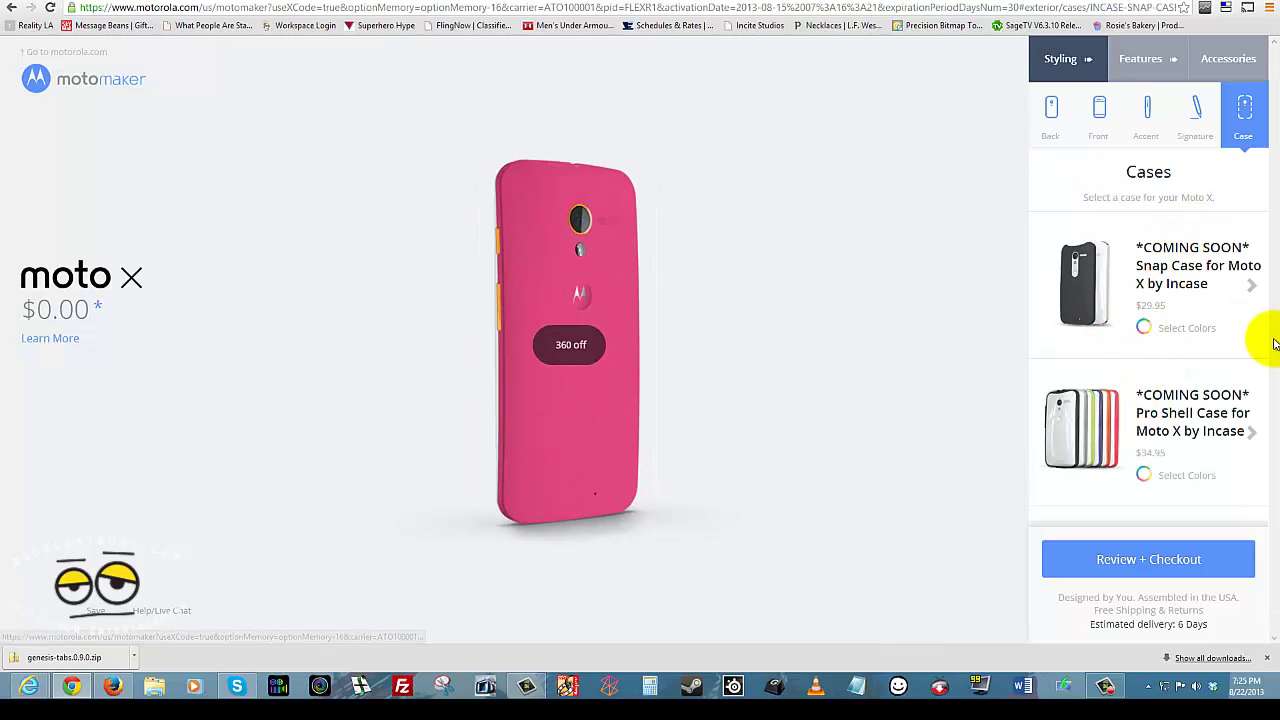
pyautogui.click(1140, 312)
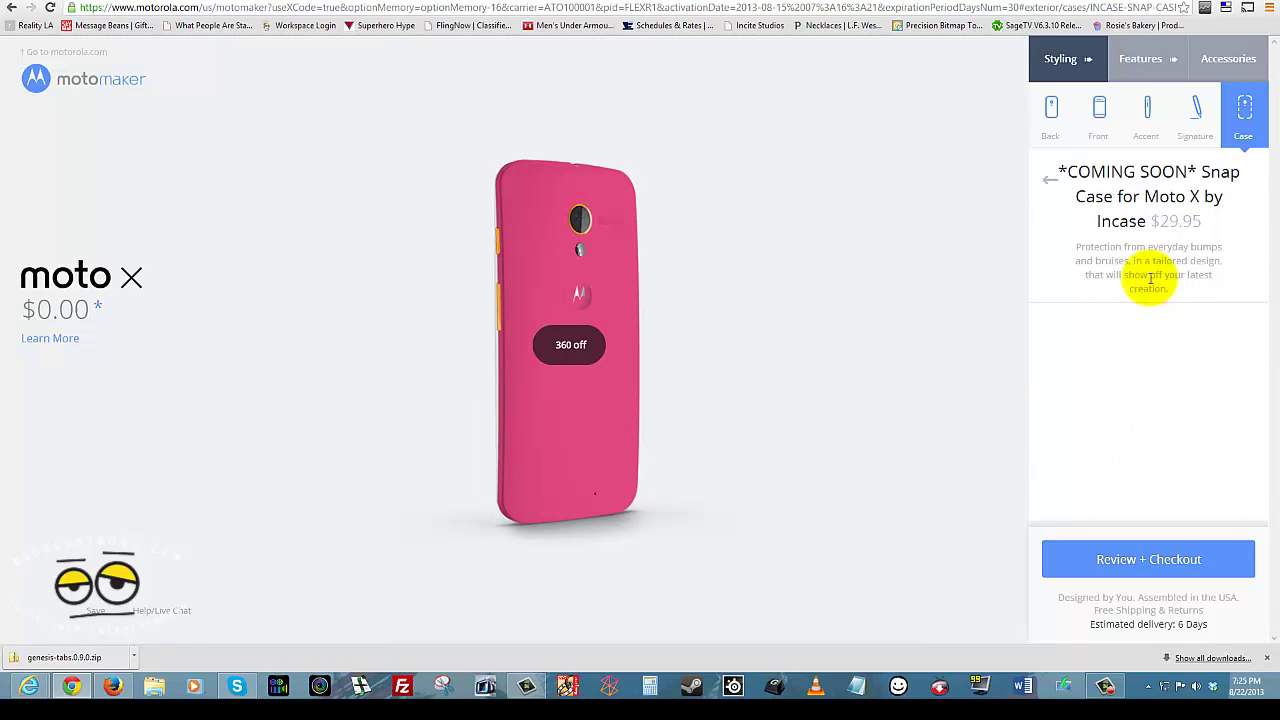
pyautogui.click(1048, 188)
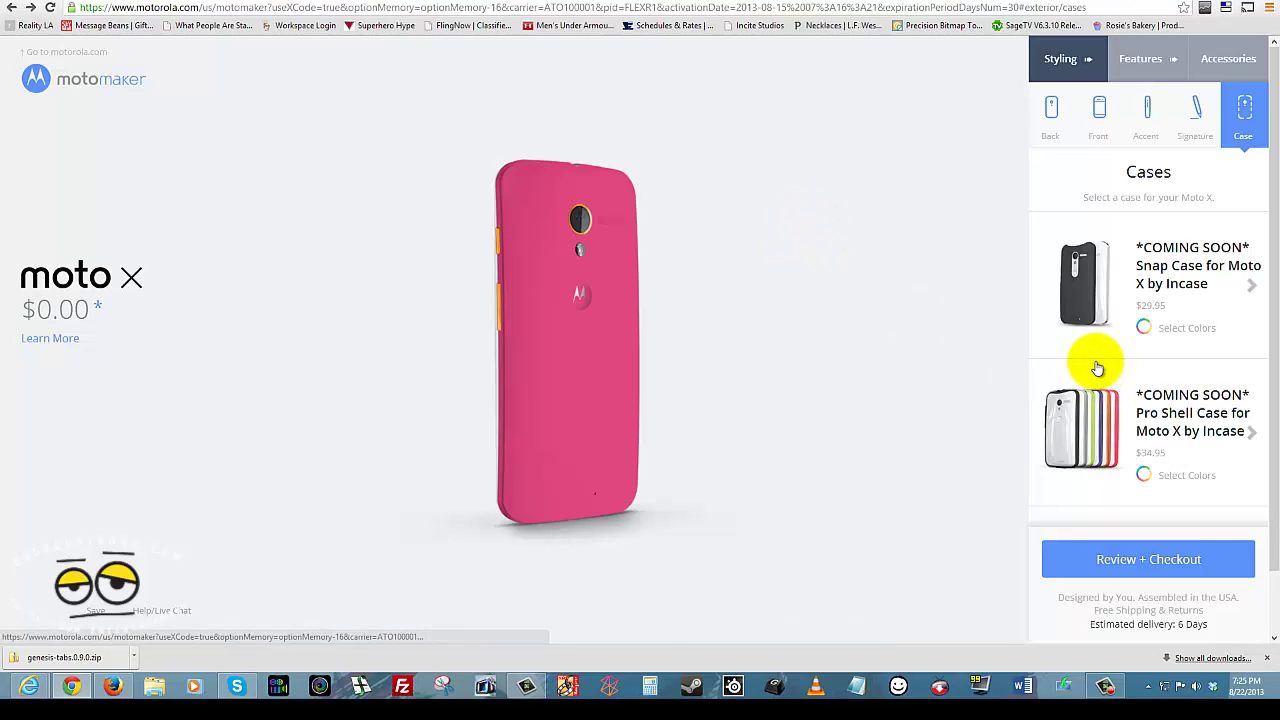
pyautogui.click(1143, 58)
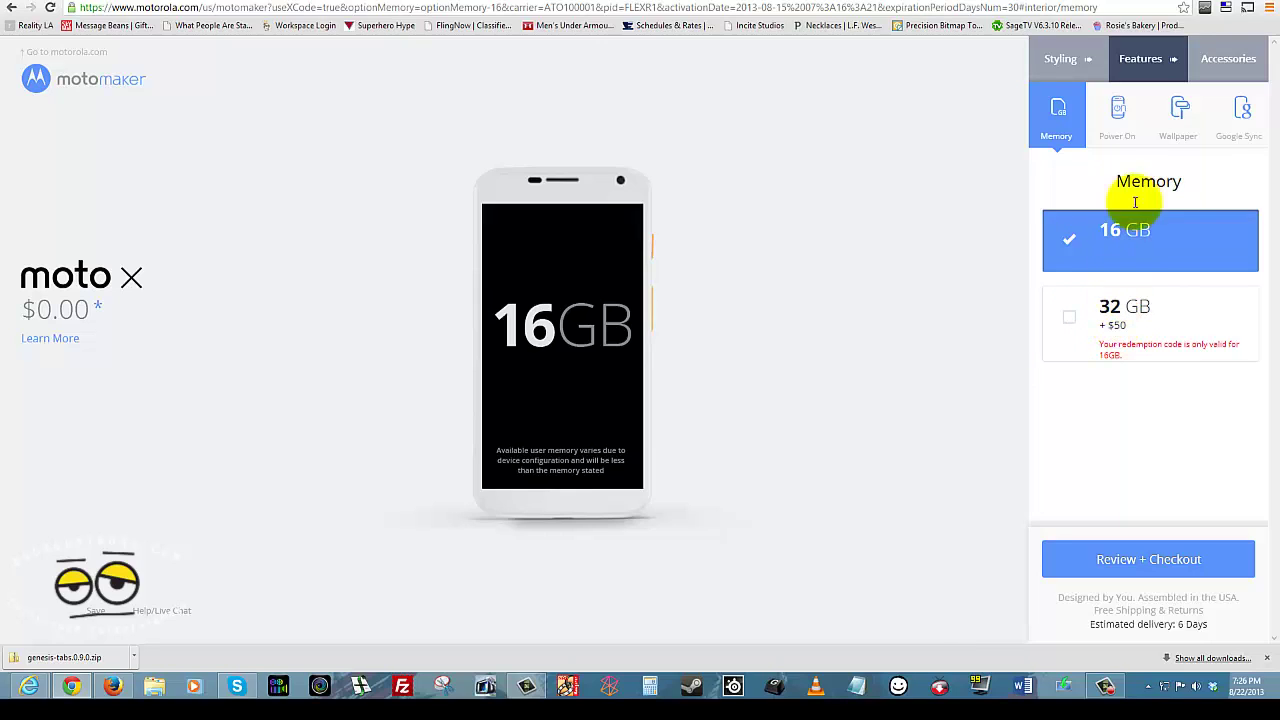
# - Add the power-on greeting text 'T'
pyautogui.click(1118, 118)
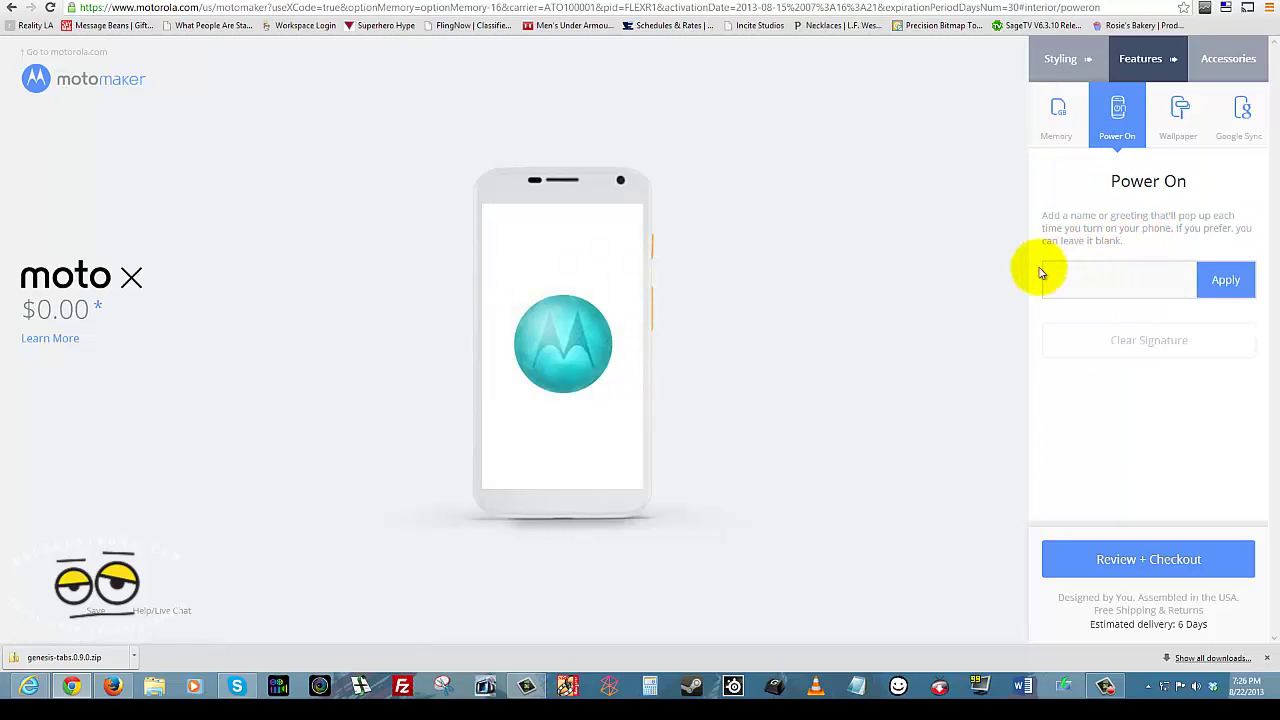
pyautogui.click(1063, 280)
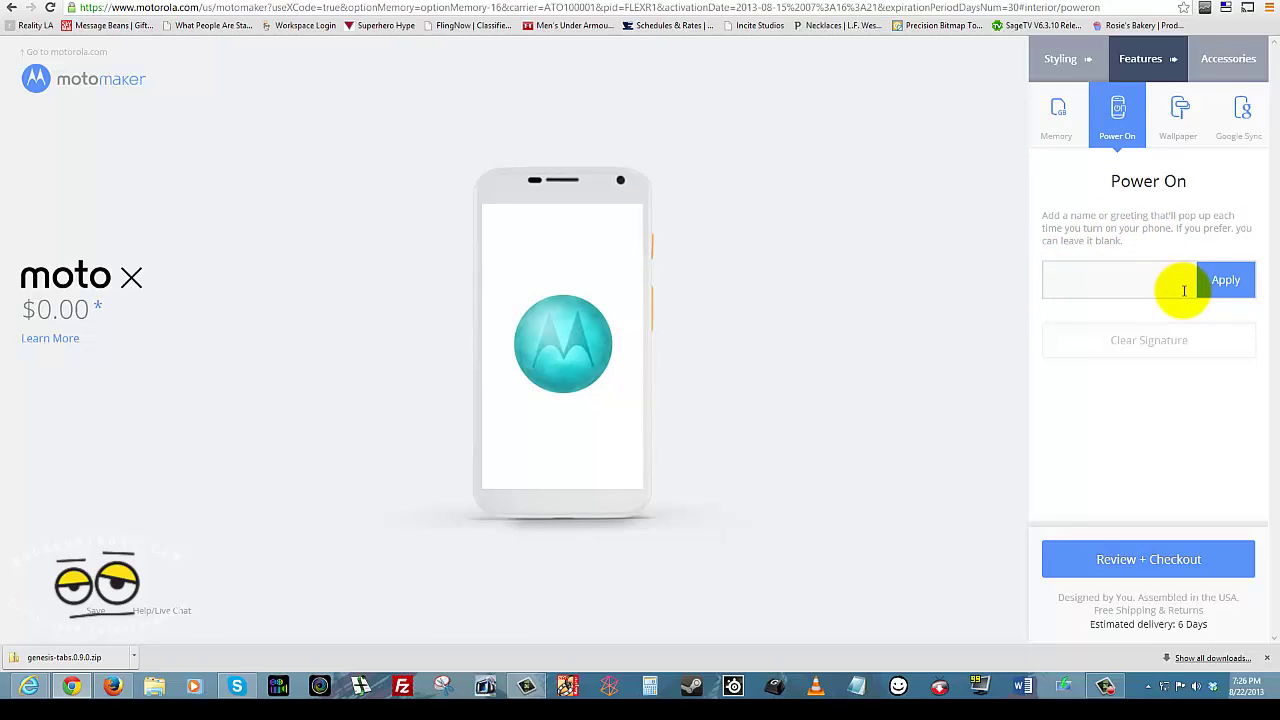
pyautogui.write('Thundre E')
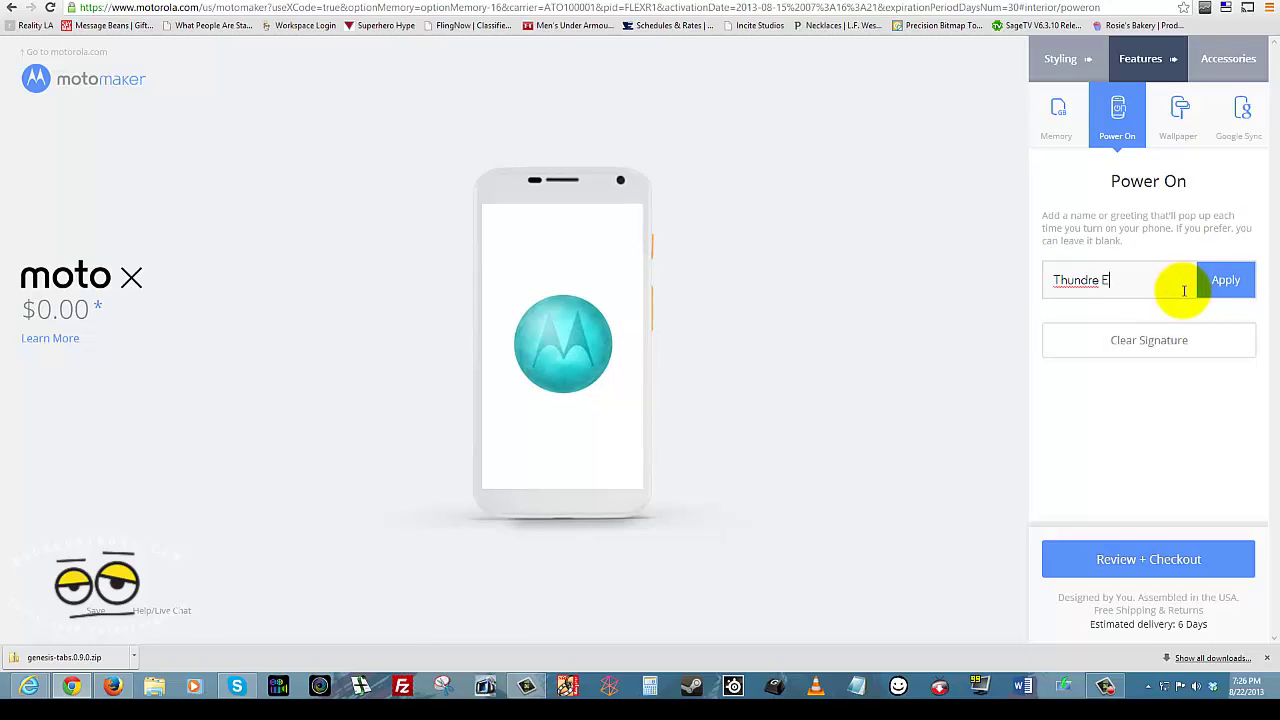
pyautogui.click(1226, 280)
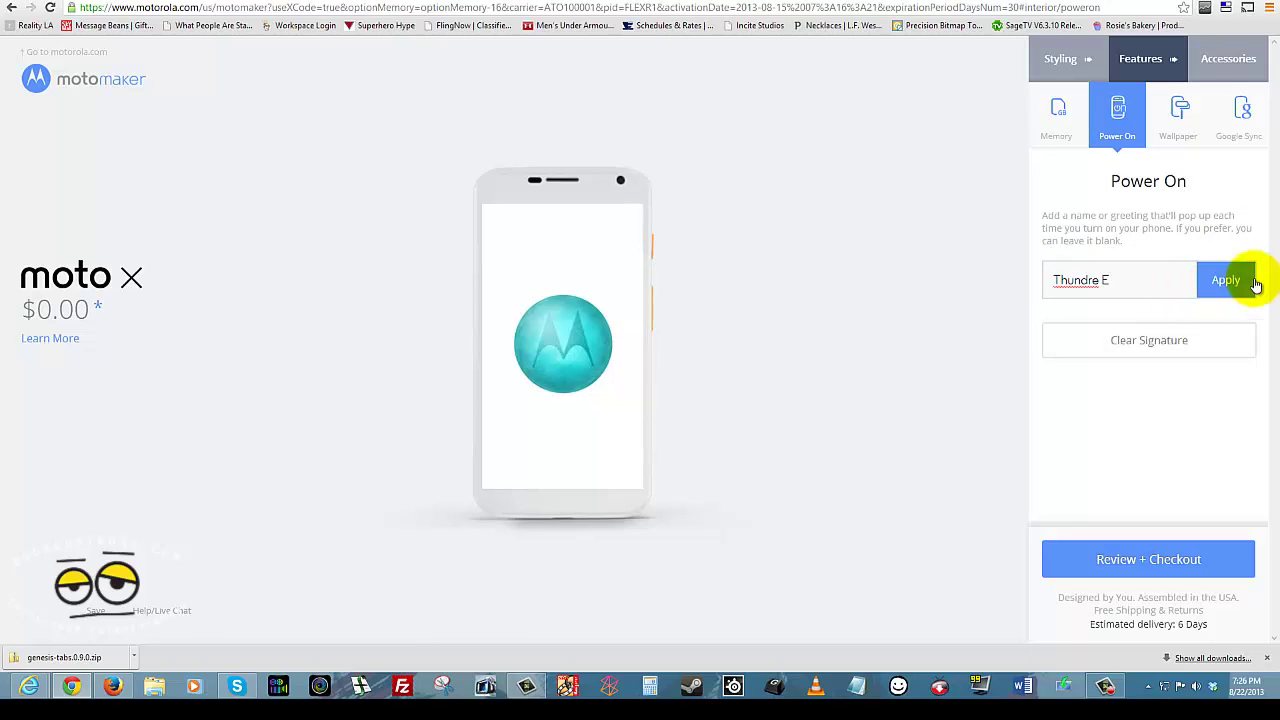
# - Browse wallpapers and make the raspberry photo the phone's wallpaper
pyautogui.click(1181, 127)
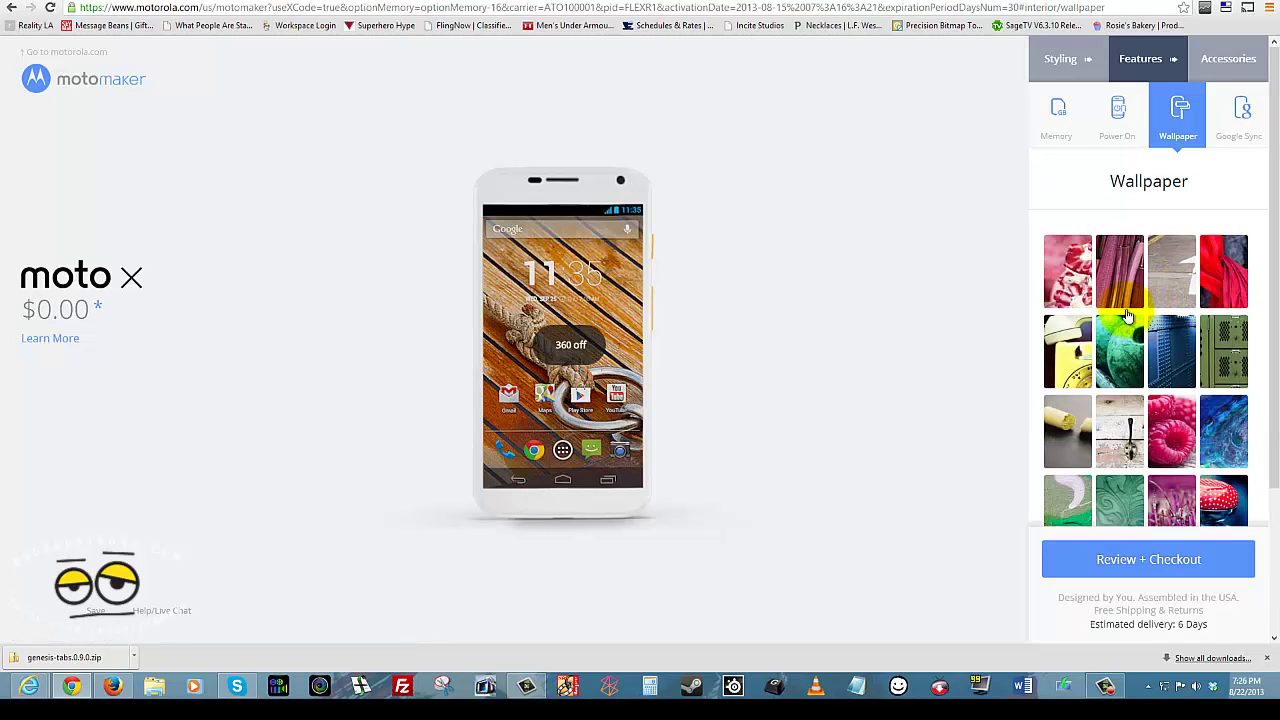
pyautogui.scroll(-2, 1100, 430)
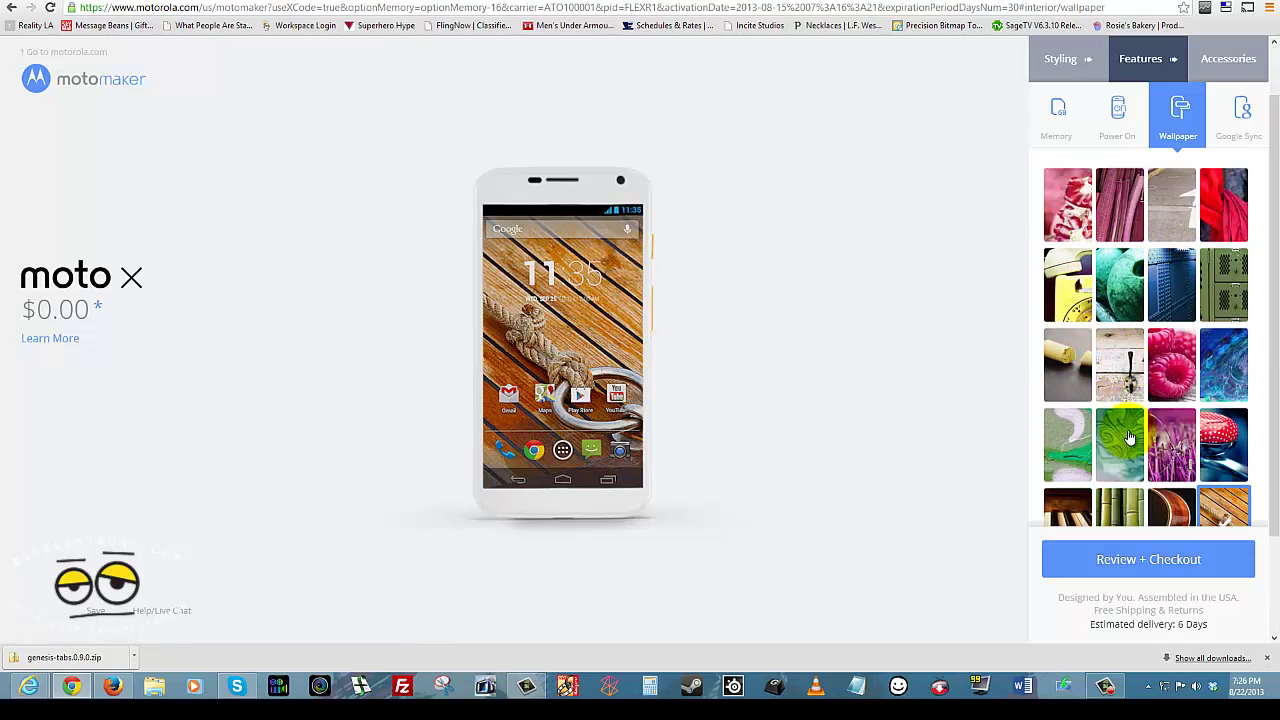
pyautogui.scroll(-1, 1105, 441)
pyautogui.scroll(1, 1100, 425)
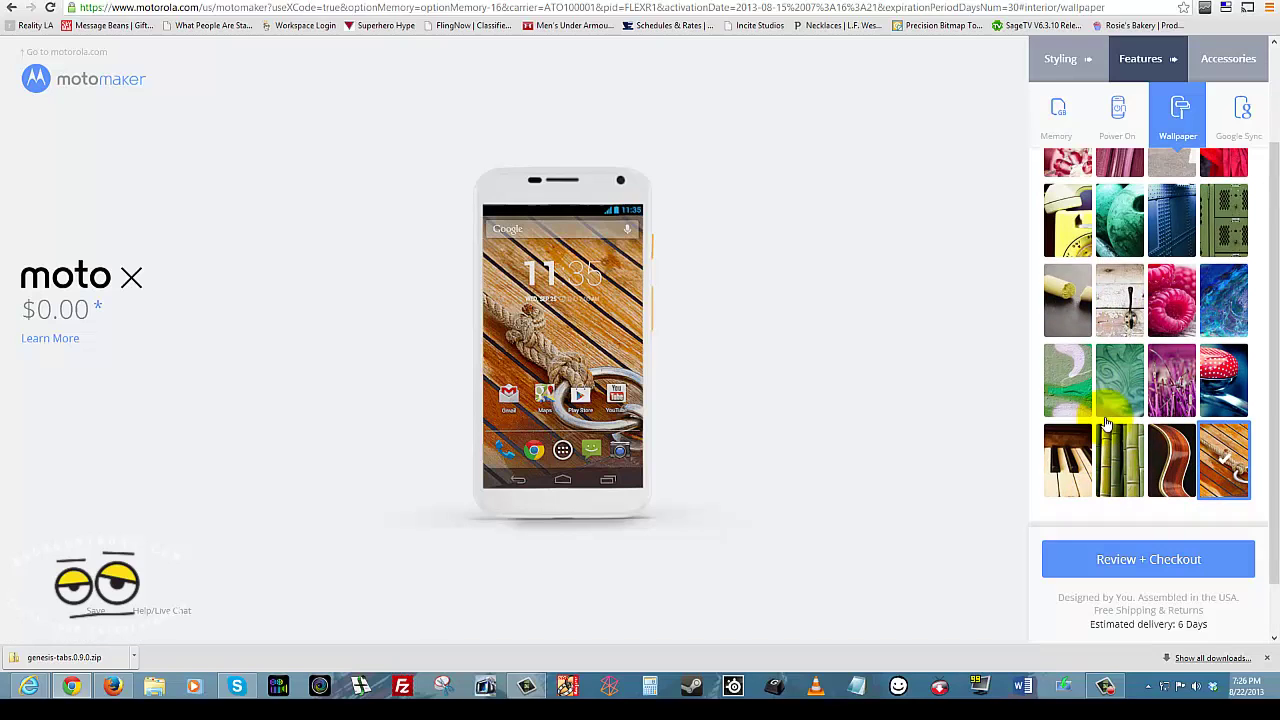
pyautogui.scroll(1, 1143, 385)
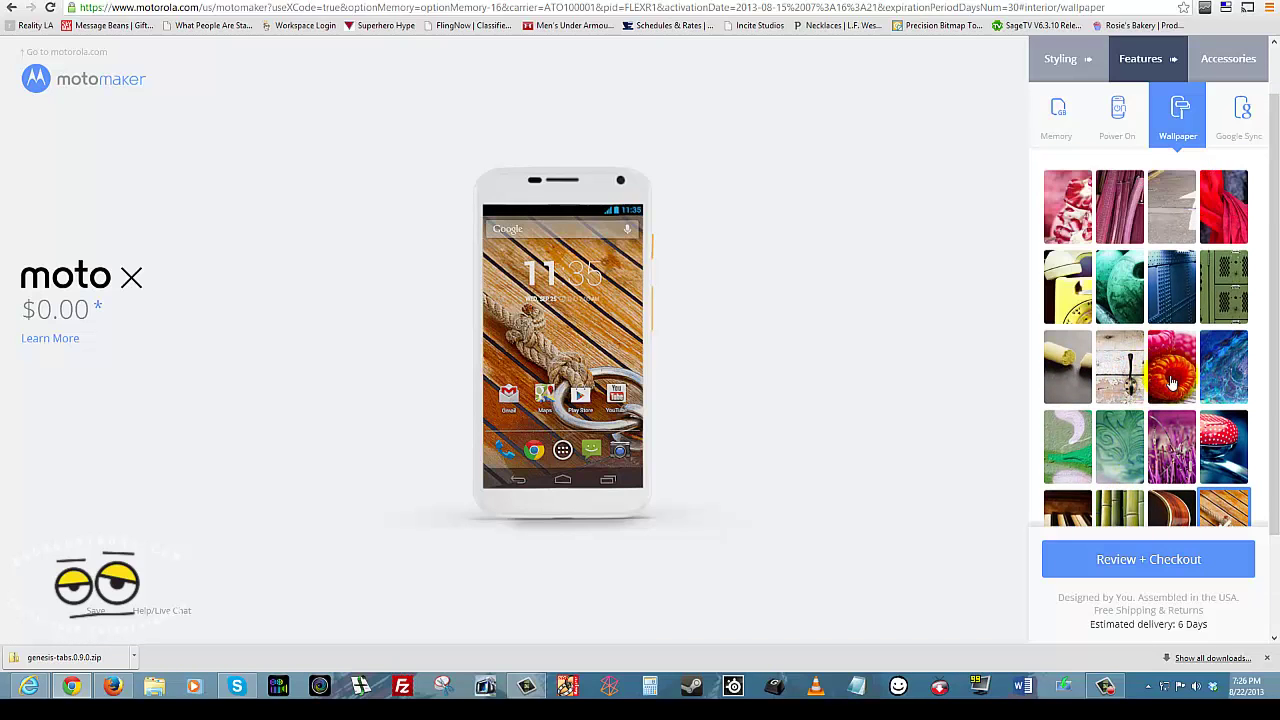
pyautogui.click(1175, 385)
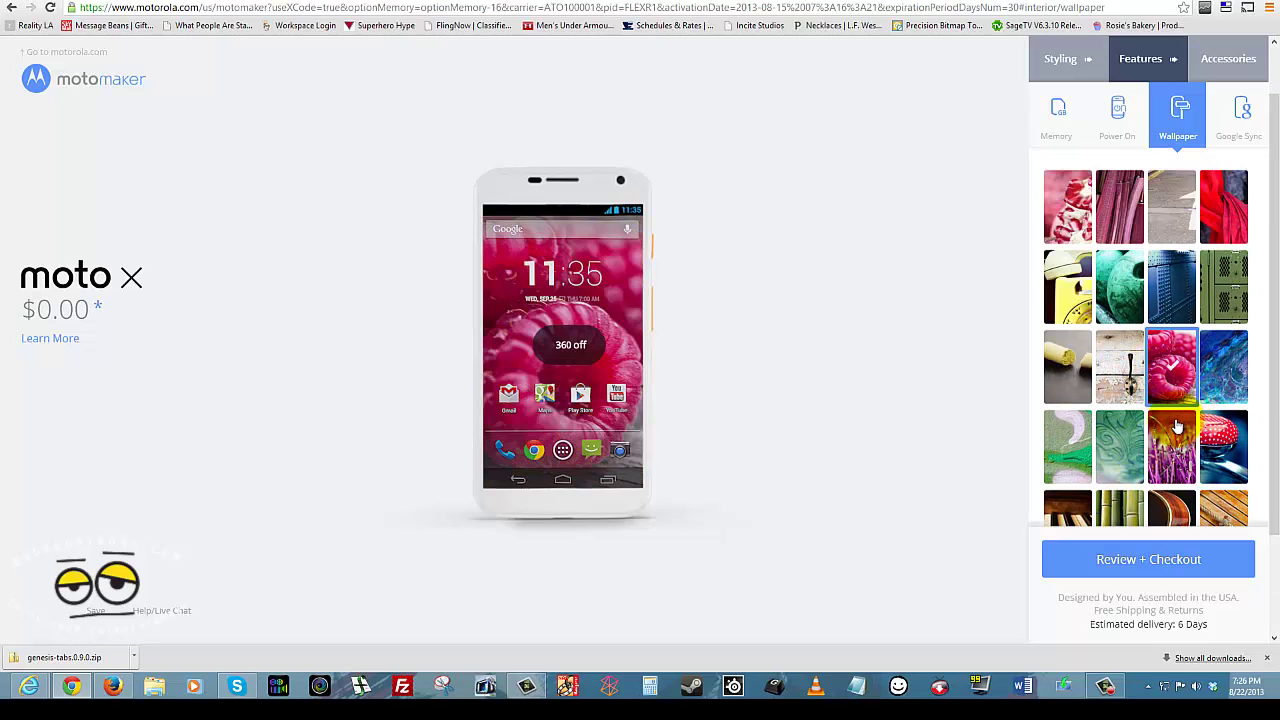
pyautogui.click(1222, 126)
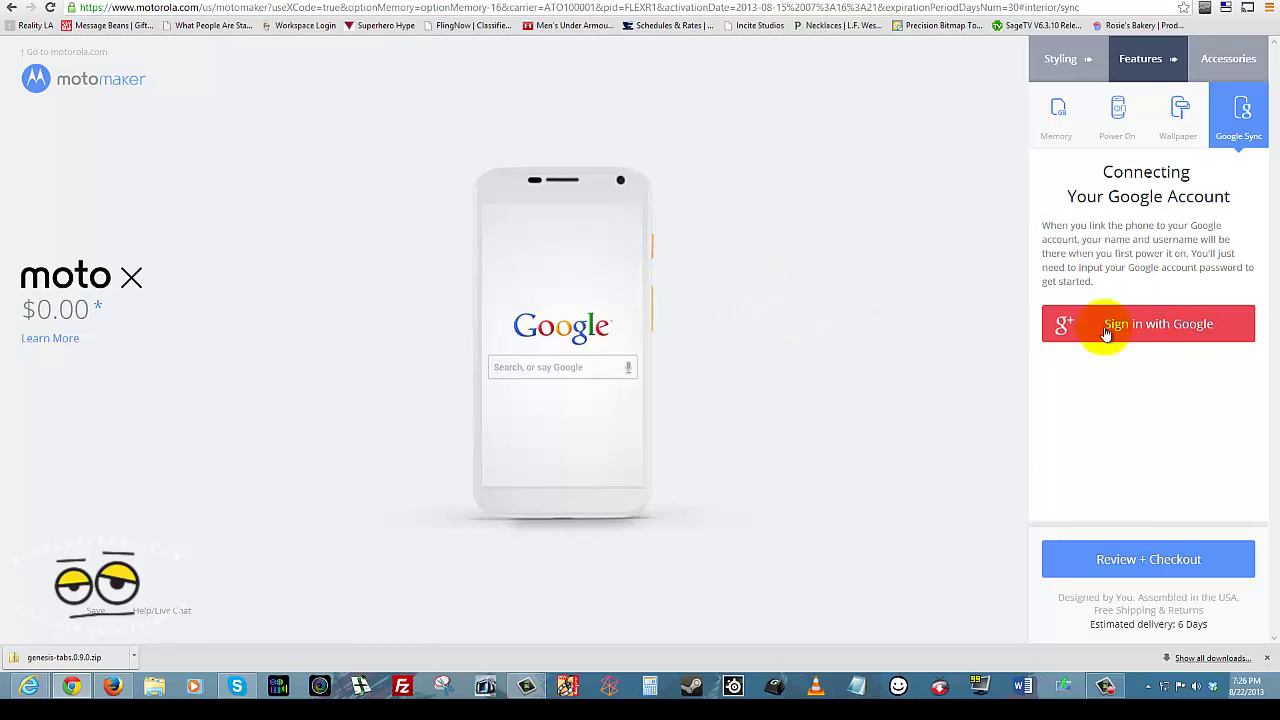
# - Swap the included wall charger from white to black in Accessories
pyautogui.click(1215, 60)
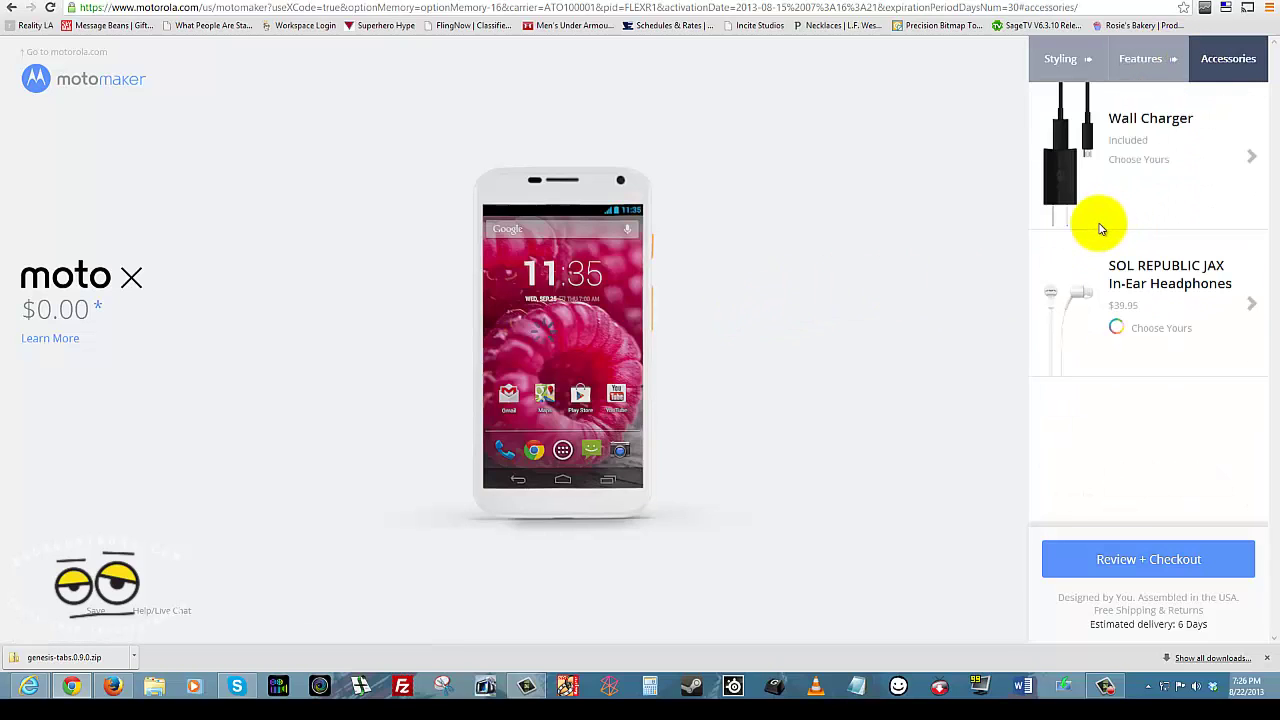
pyautogui.click(1194, 194)
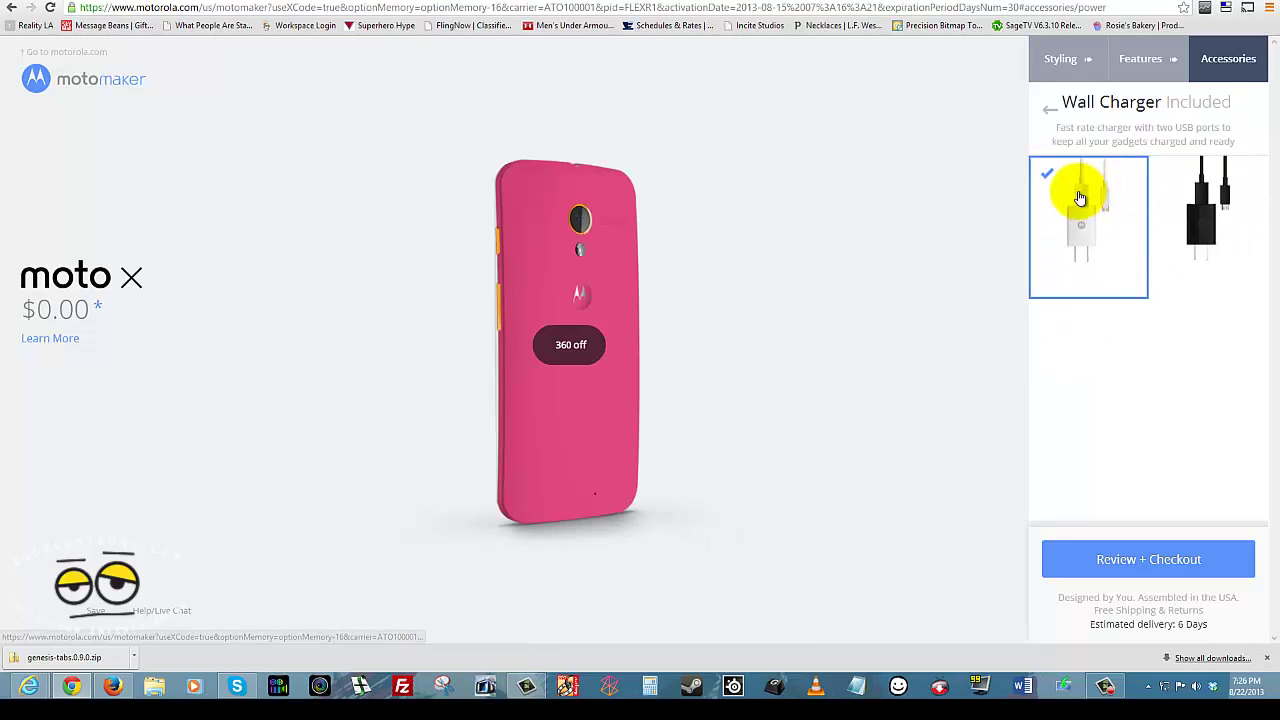
pyautogui.click(1194, 200)
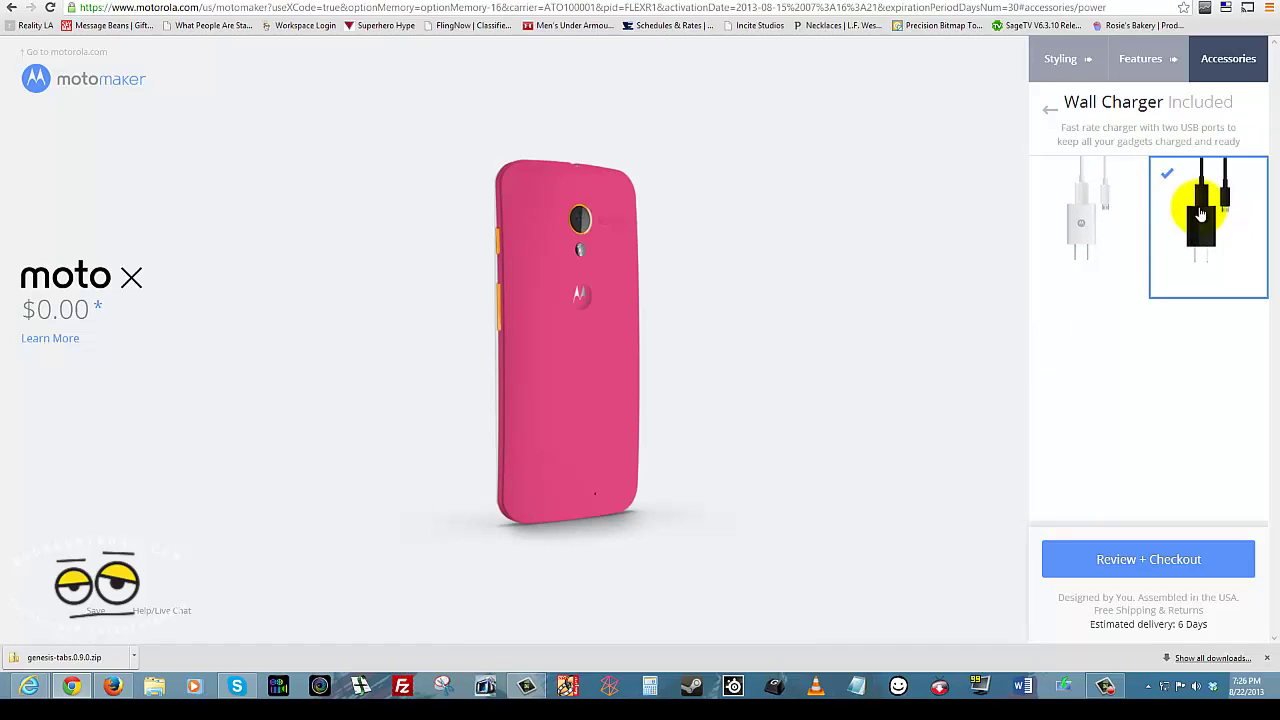
pyautogui.click(1050, 108)
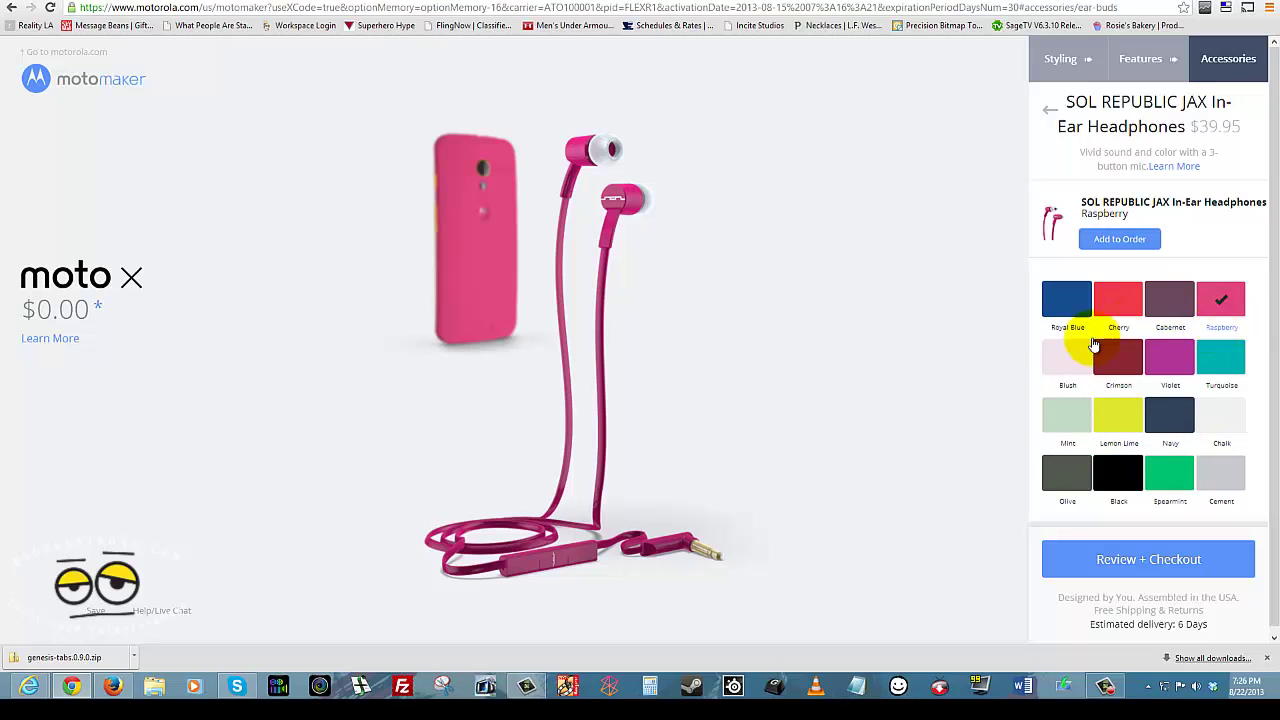
# - Preview the SOL REPUBLIC JAX earbuds in Royal Blue and Mint, then choose Olive
pyautogui.click(1065, 300)
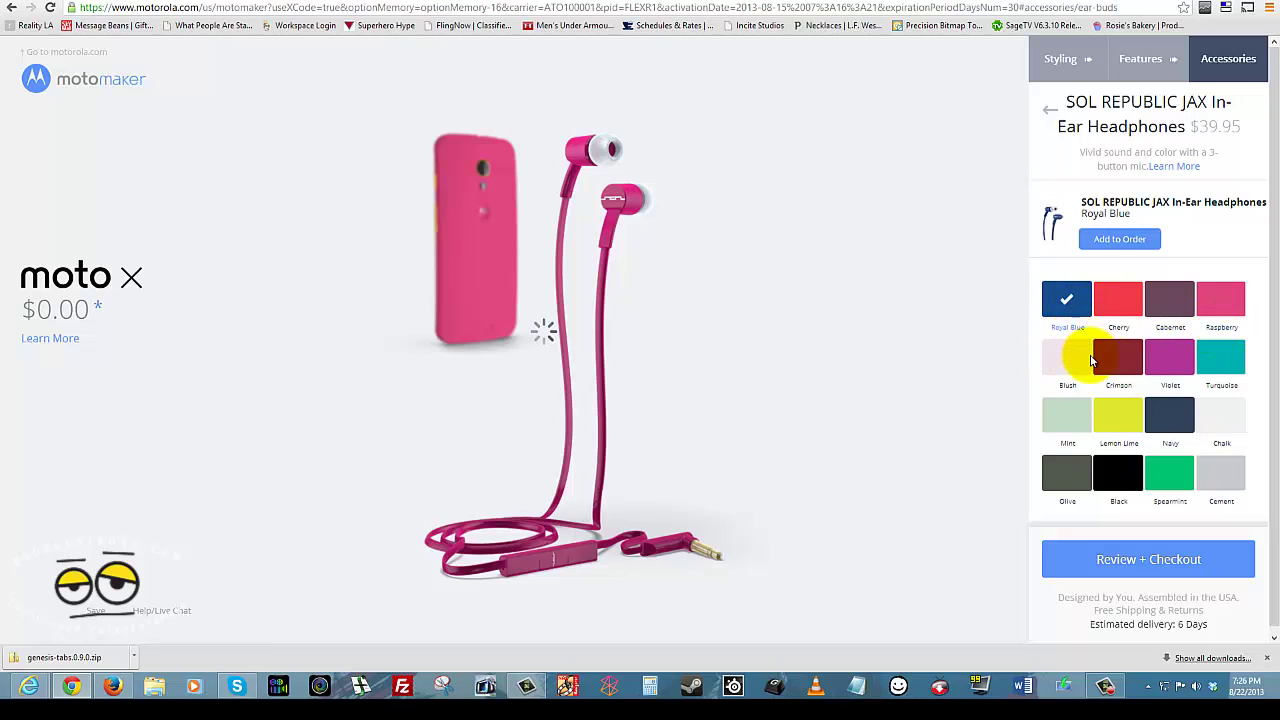
pyautogui.click(1066, 418)
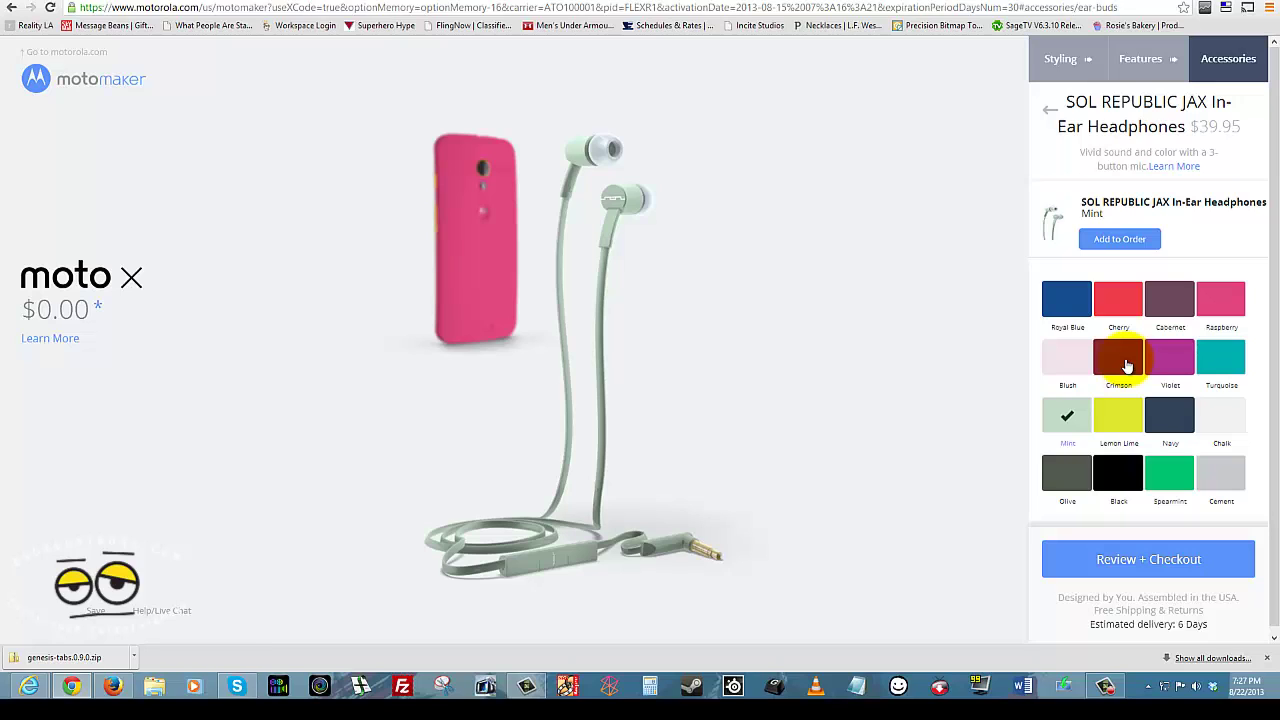
pyautogui.click(1067, 475)
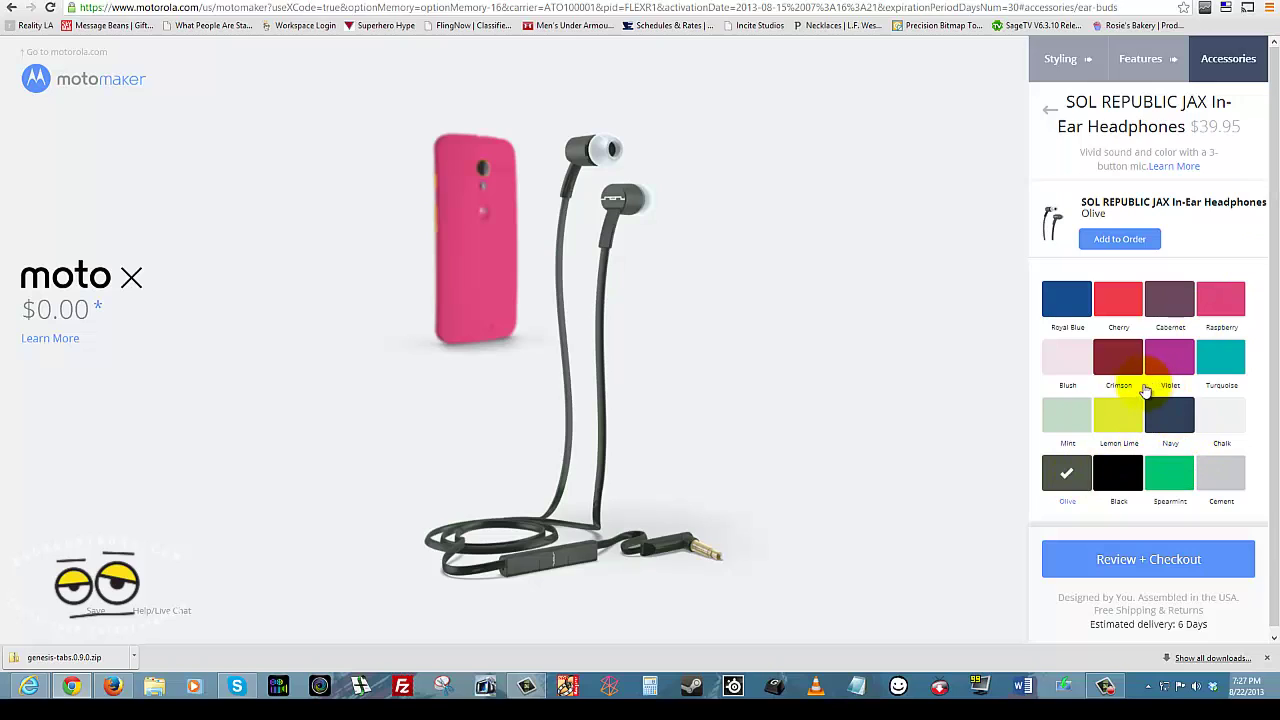